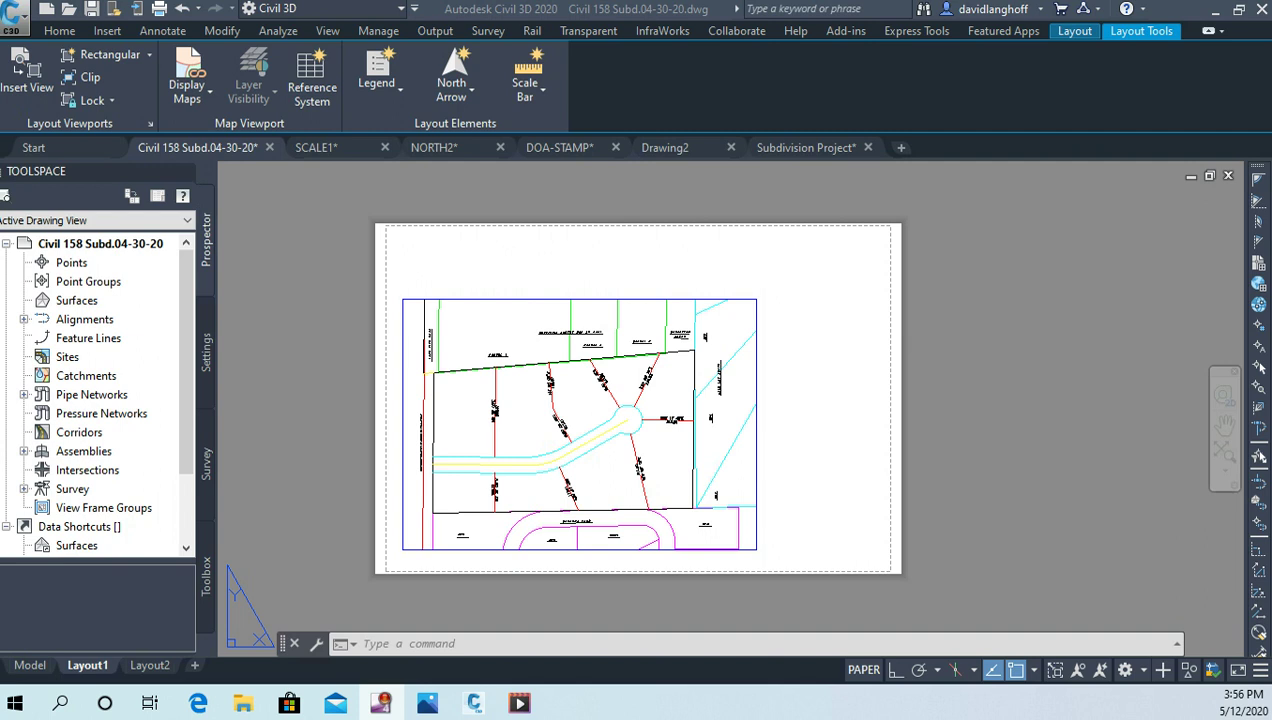
Activate the Layout1 viewport's model space and return to paper space
double_click(466, 533)
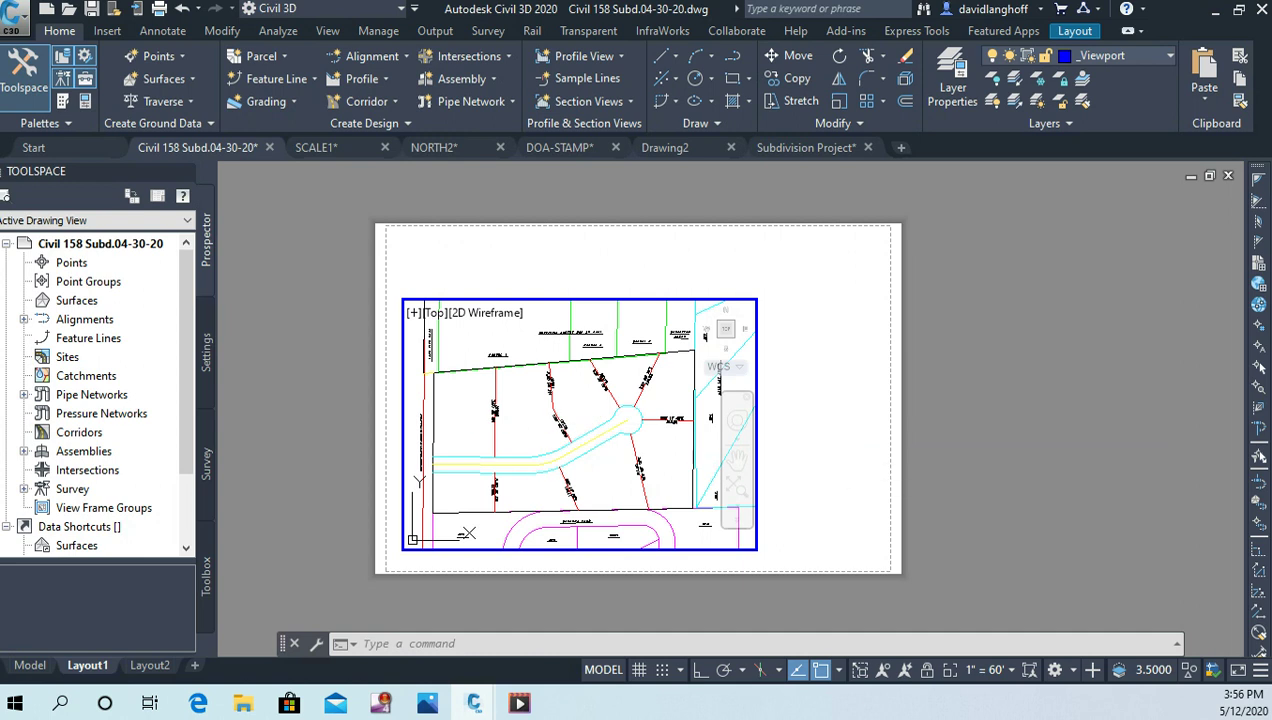
double_click(809, 388)
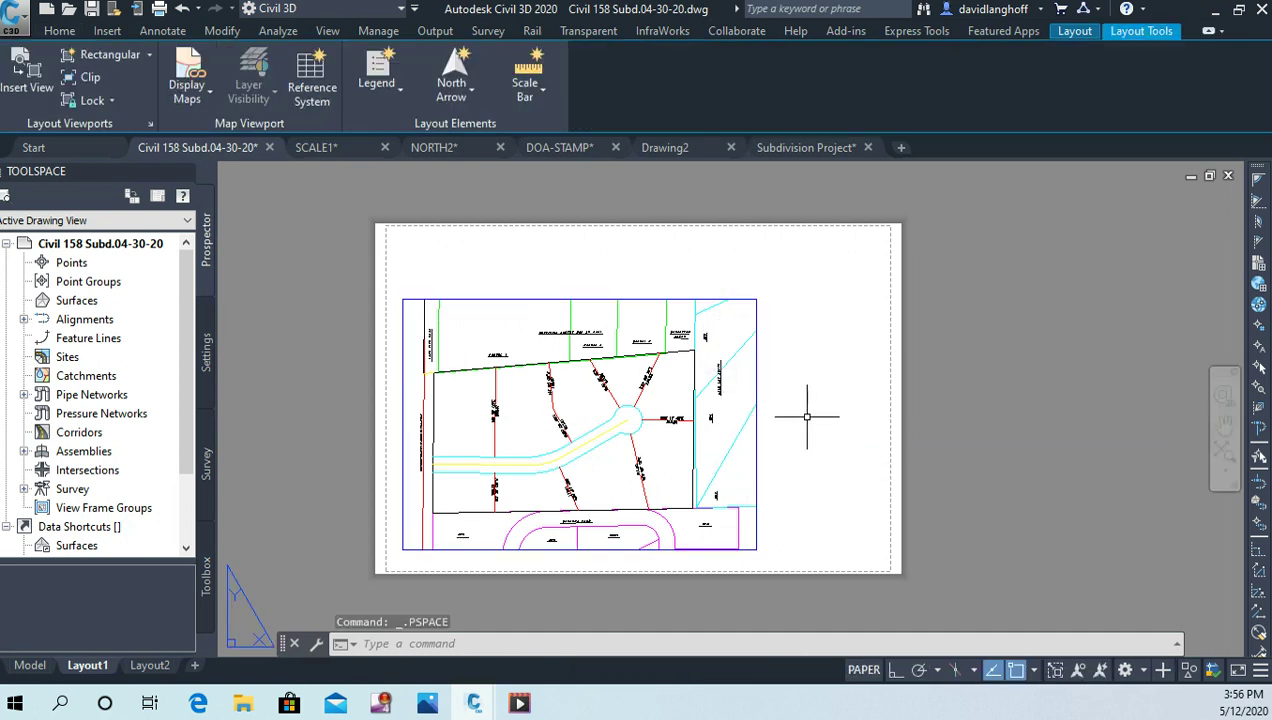
double_click(598, 401)
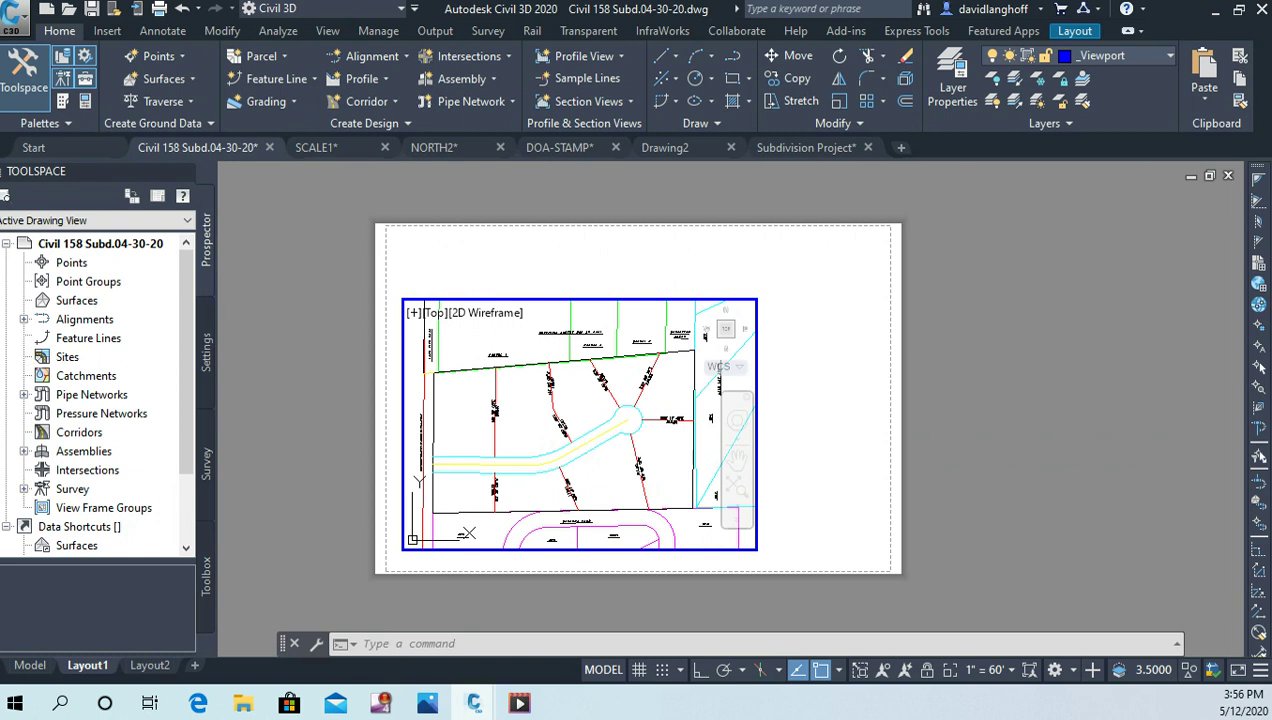
double_click(814, 424)
middle_click_drag(814, 424, 851, 429)
scroll(816, 436, "up", 3)
scroll(816, 436, "down", 5)
scroll(811, 440, "down", 1)
scroll(811, 440, "up", 3)
middle_click_drag(810, 439, 780, 423)
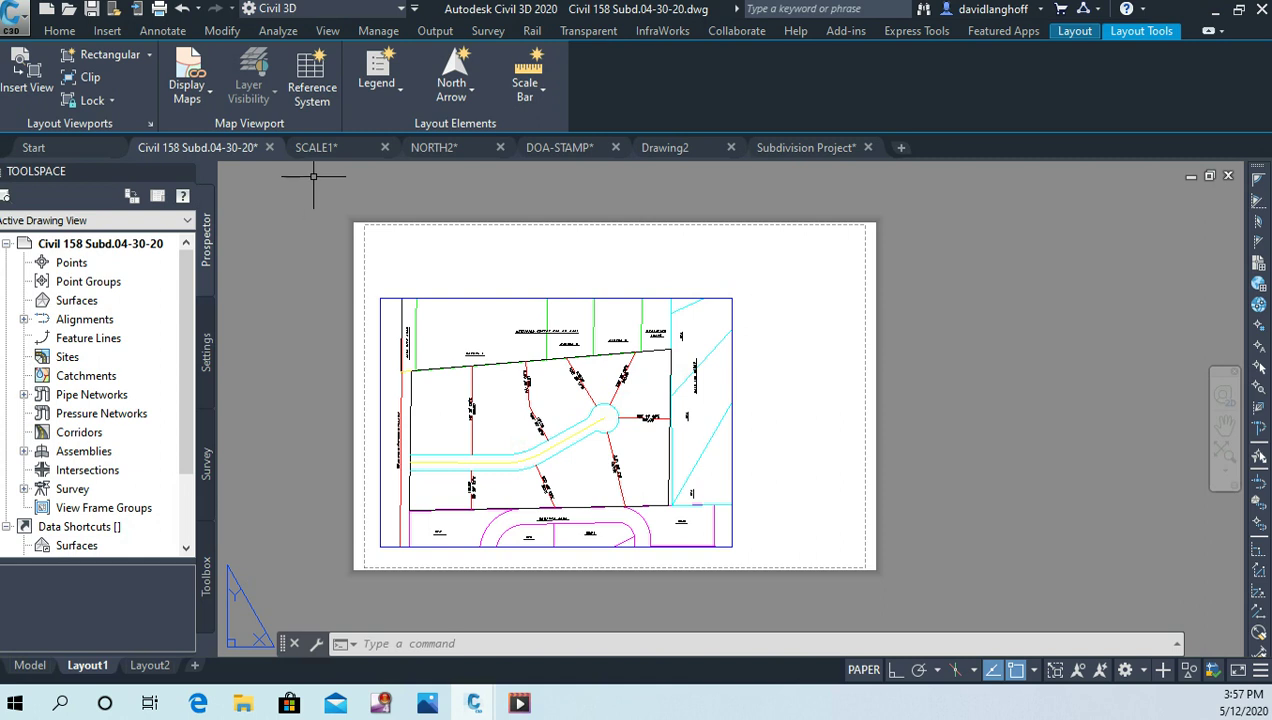
Copy the complete graphic scale, including its labels and text, from the SCALE1 drawing
left_click(316, 147)
middle_click_drag(980, 346, 889, 391)
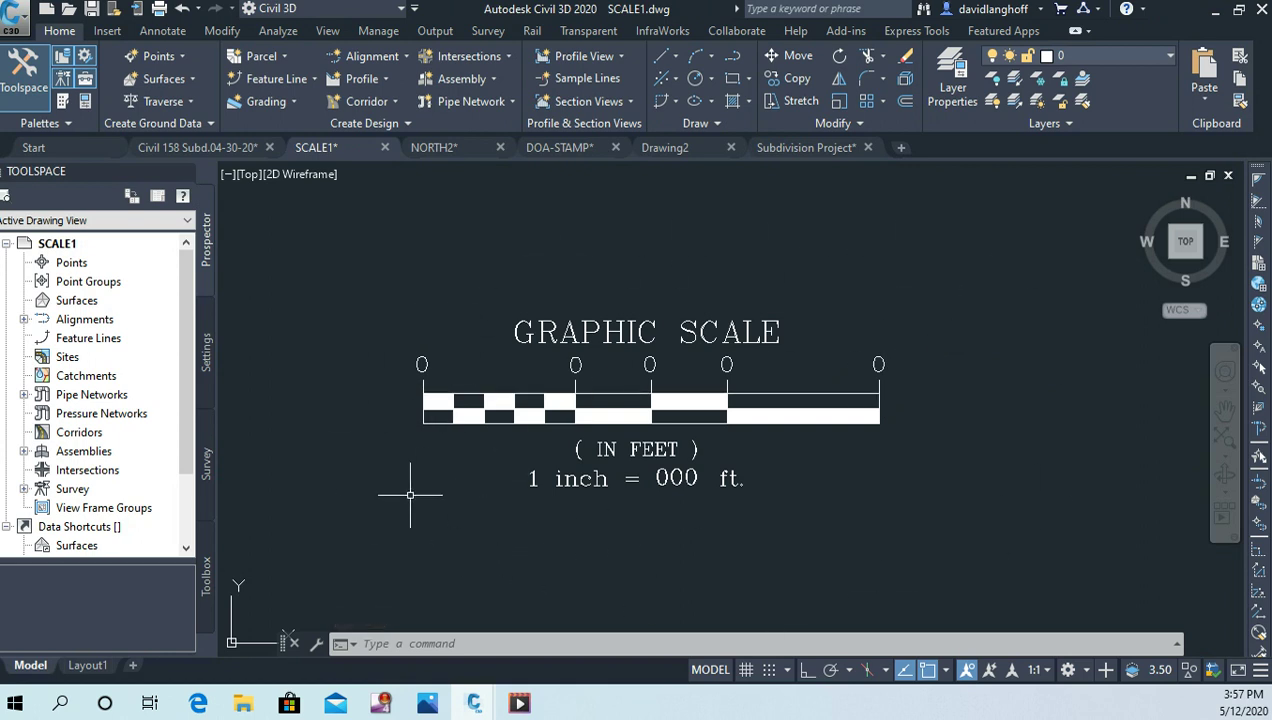
left_click(371, 532)
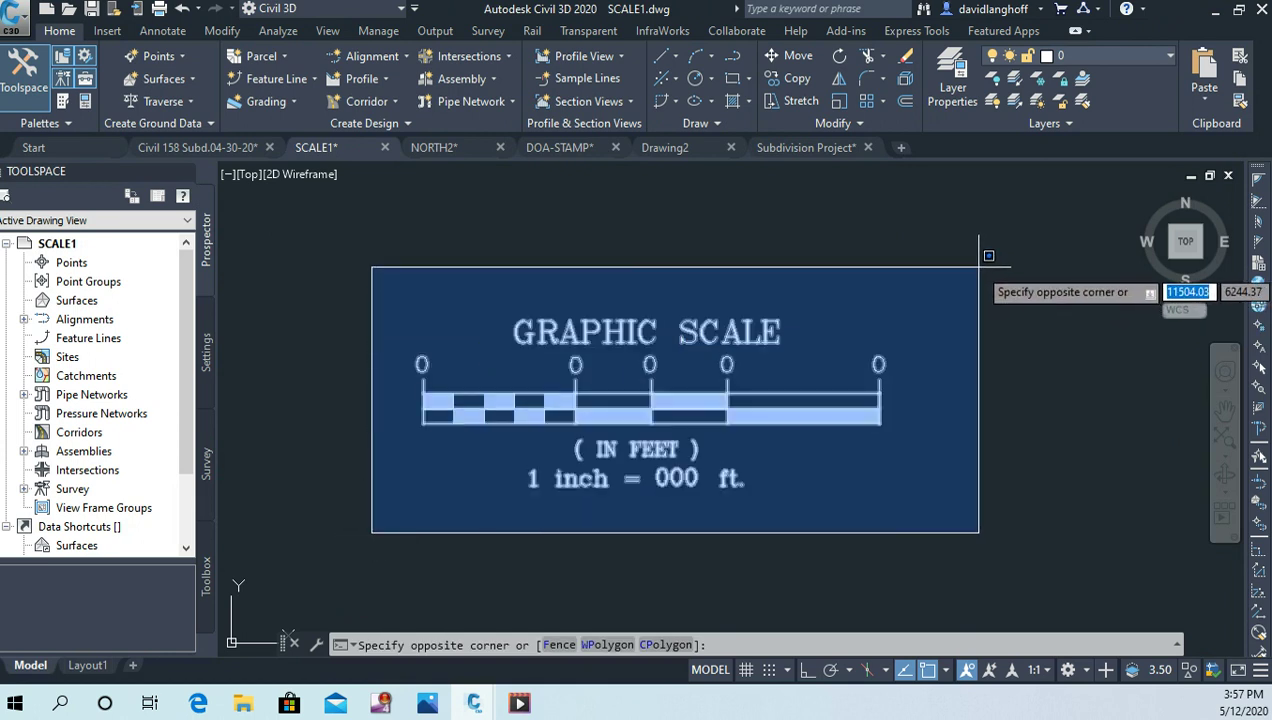
left_click(978, 266)
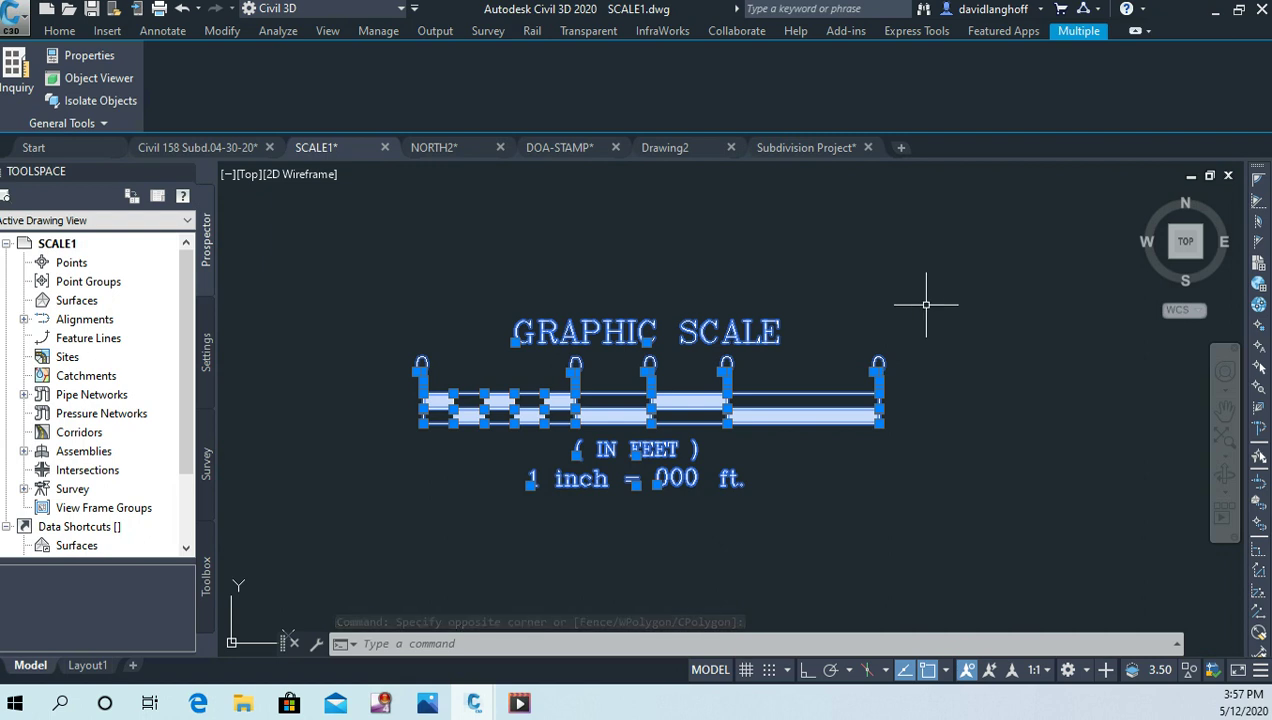
key("ctrl+c")
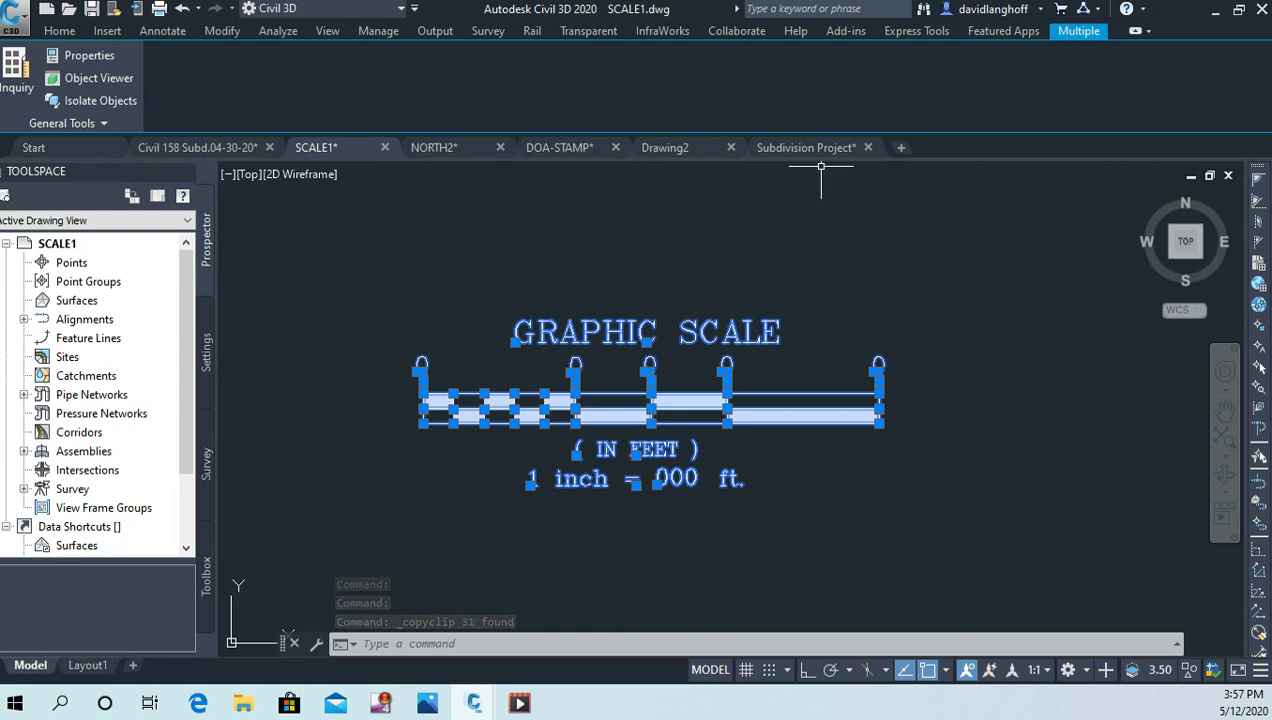
Paste the graphic scale onto Layout1 of the Civil 158 Subd.04-30-20 drawing, beside the viewport's lower right, leaving its attributes blank
left_click(197, 147)
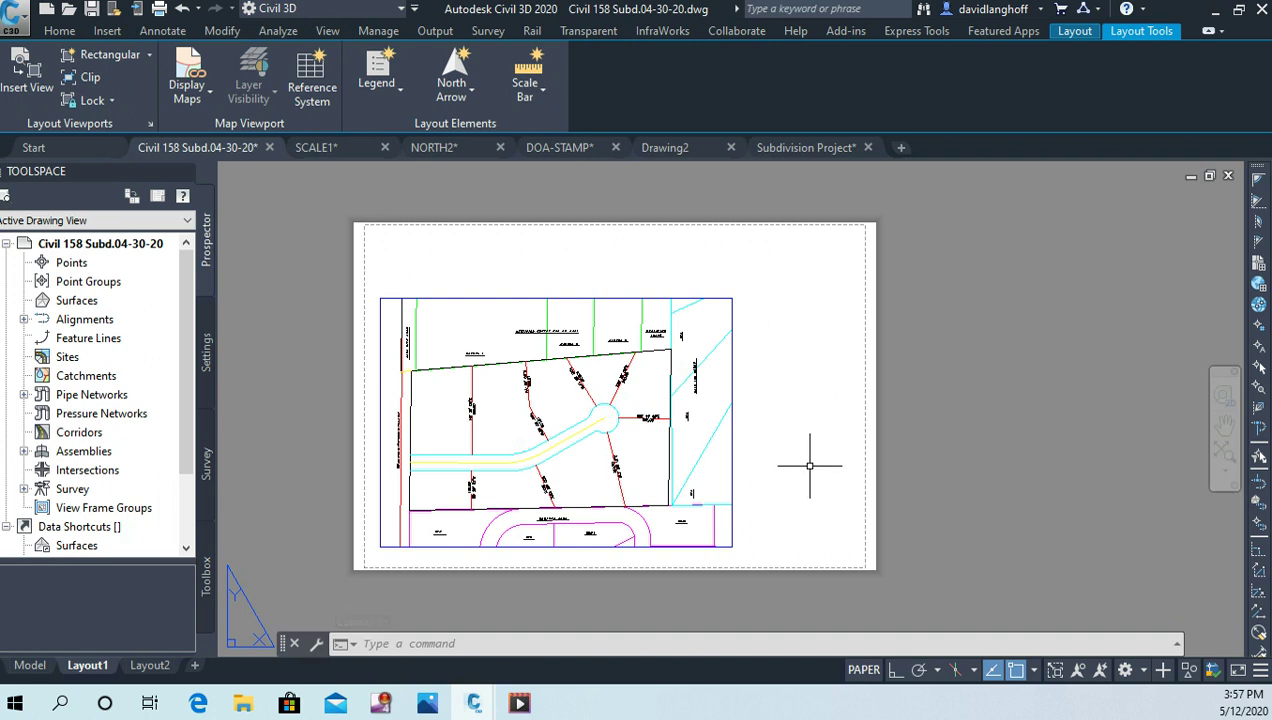
key("ctrl+v")
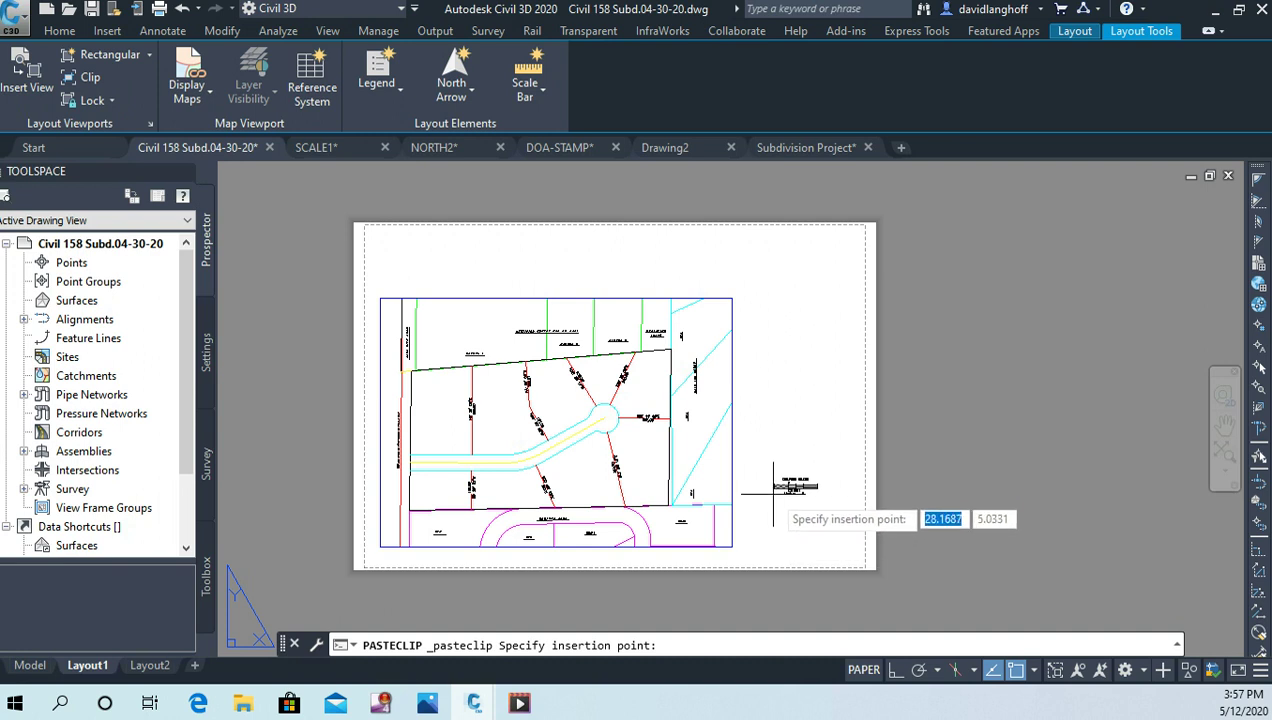
left_click(773, 492)
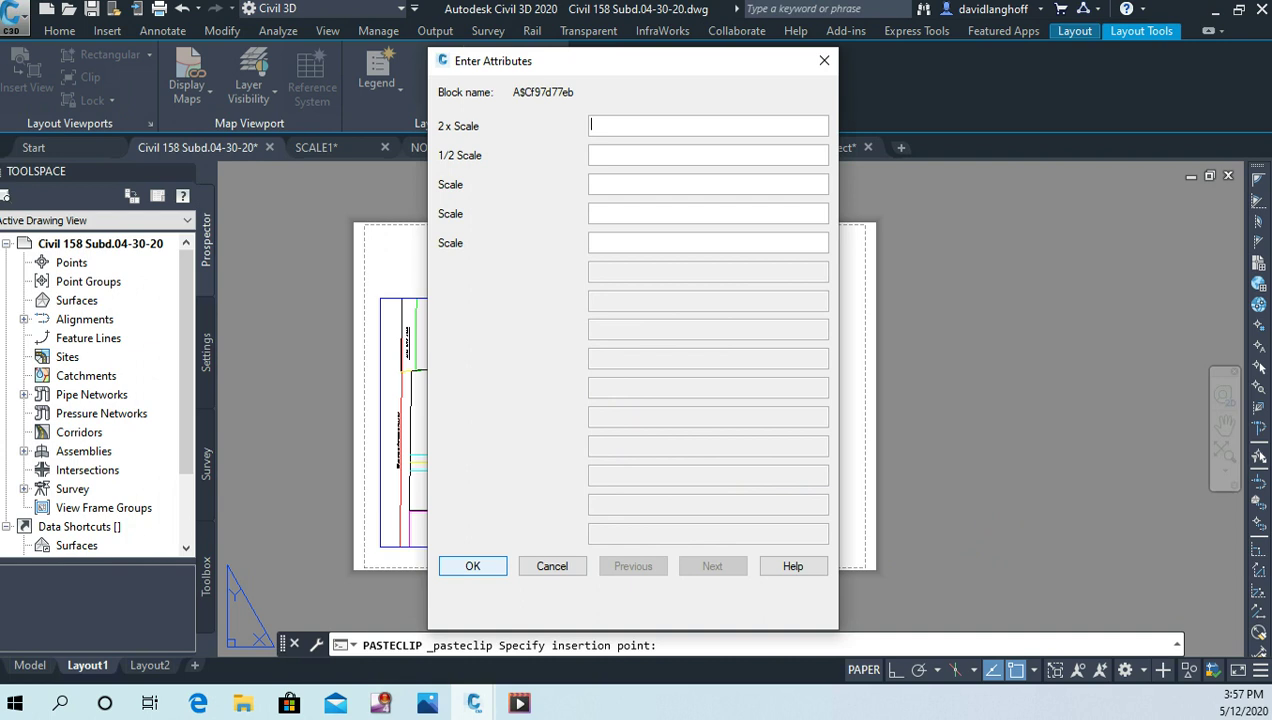
left_click(472, 566)
Change the tag of the 000 attribute below the scale bar to 60 so it reads 1 inch = 60 ft
scroll(810, 484, "up", 8)
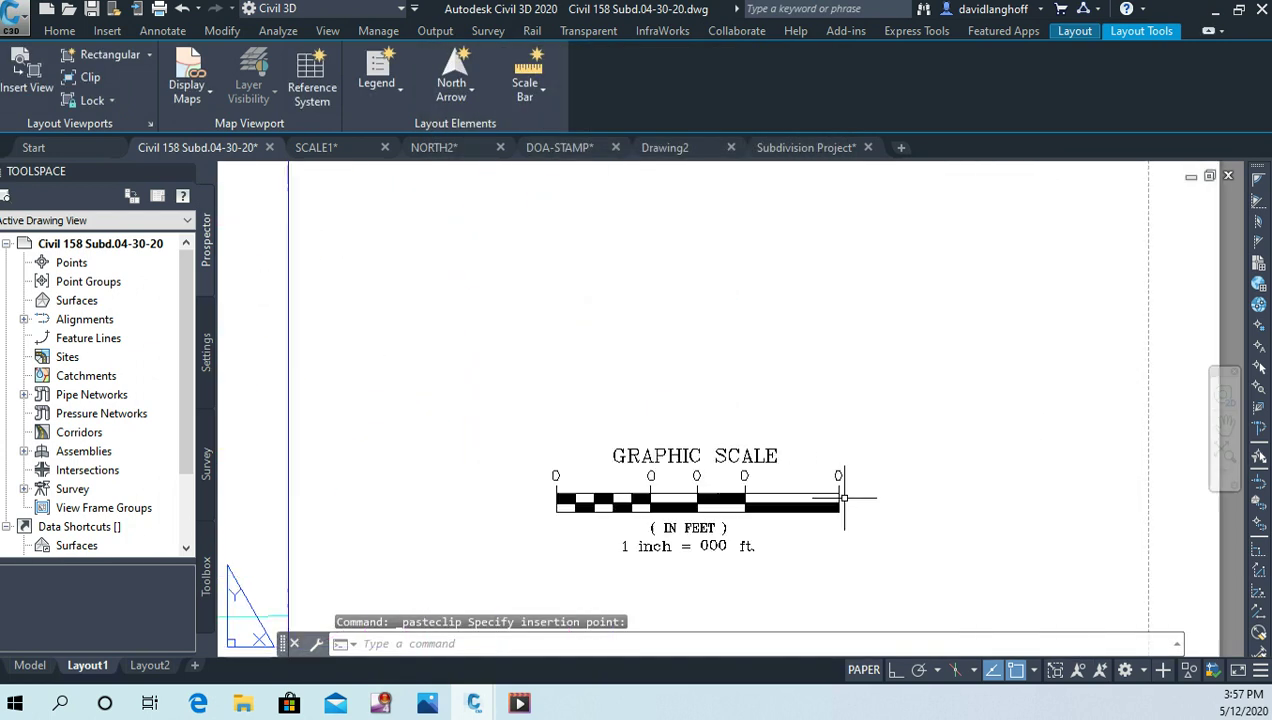
scroll(884, 428, "up", 2)
scroll(884, 430, "down", 2)
scroll(870, 432, "down", 3)
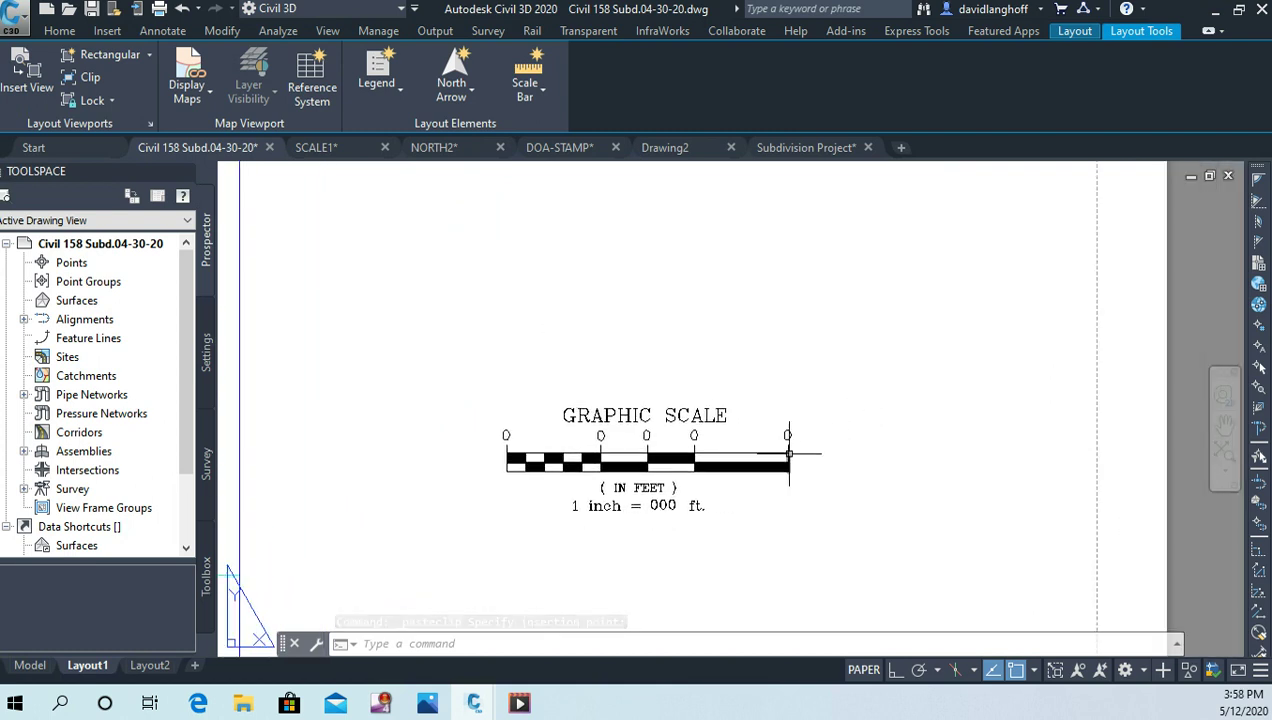
left_click(796, 449)
scroll(705, 503, "up", 2)
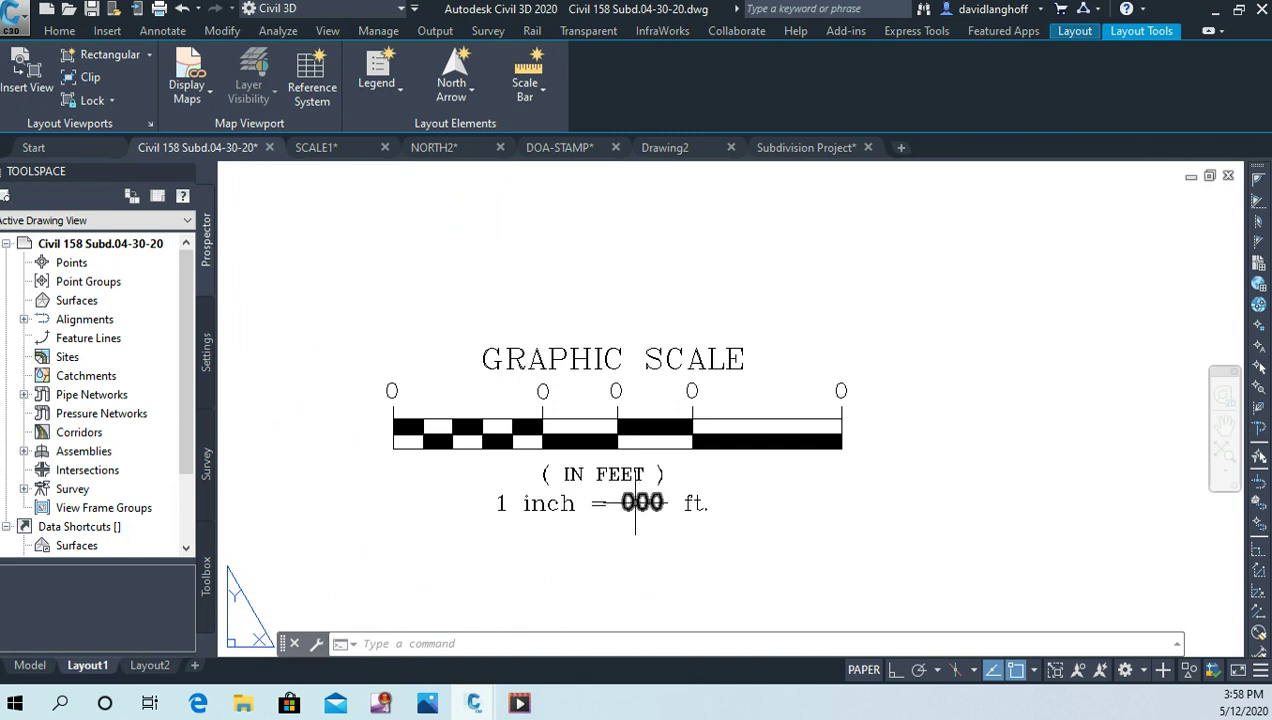
left_click(636, 503)
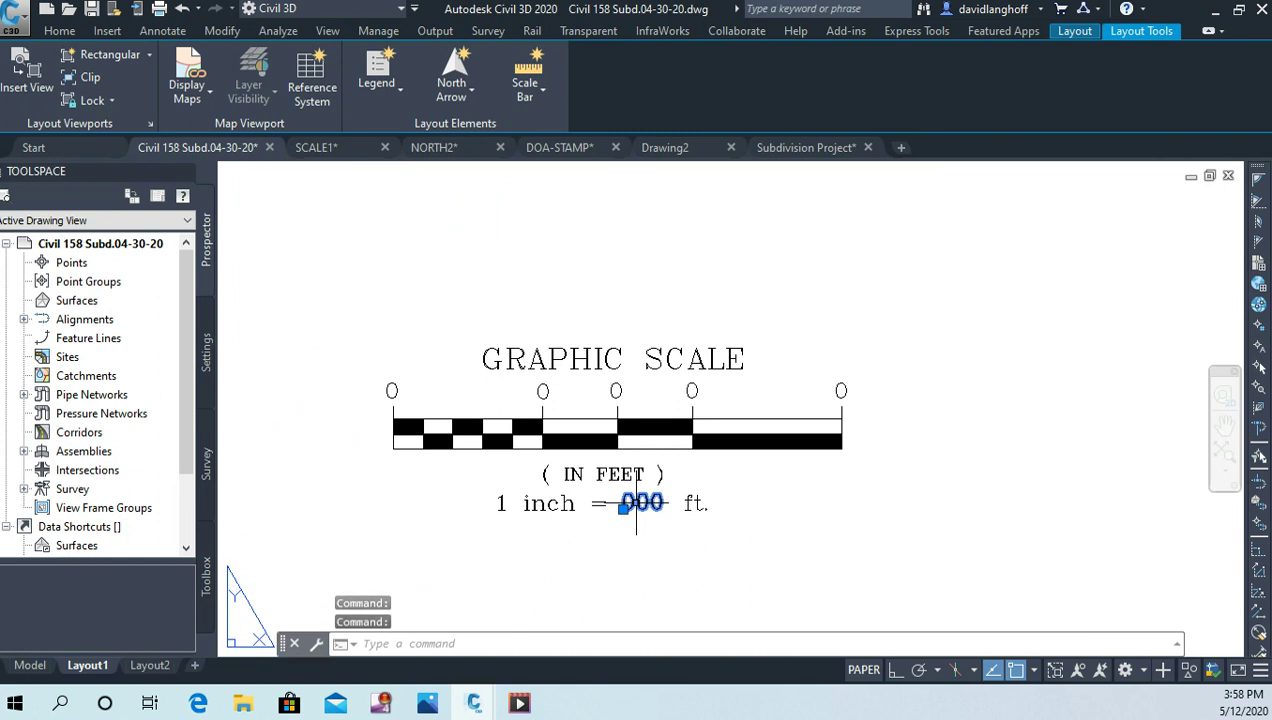
double_click(634, 503)
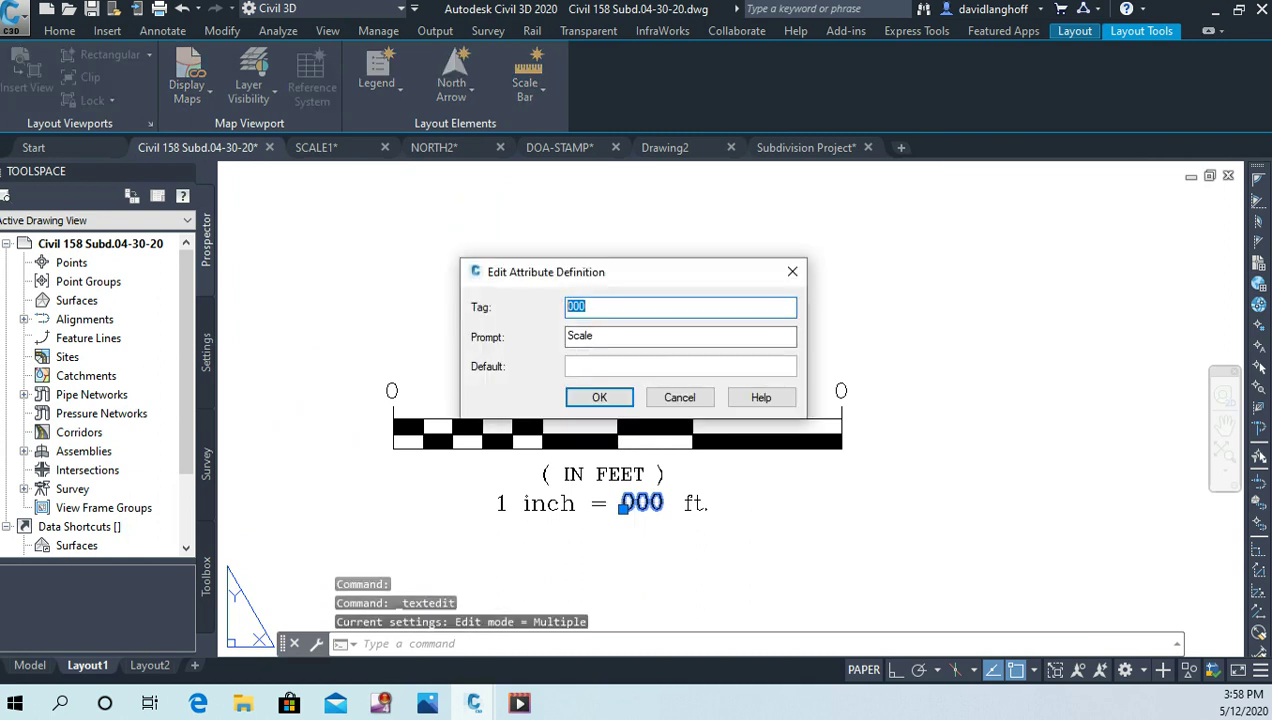
type("60")
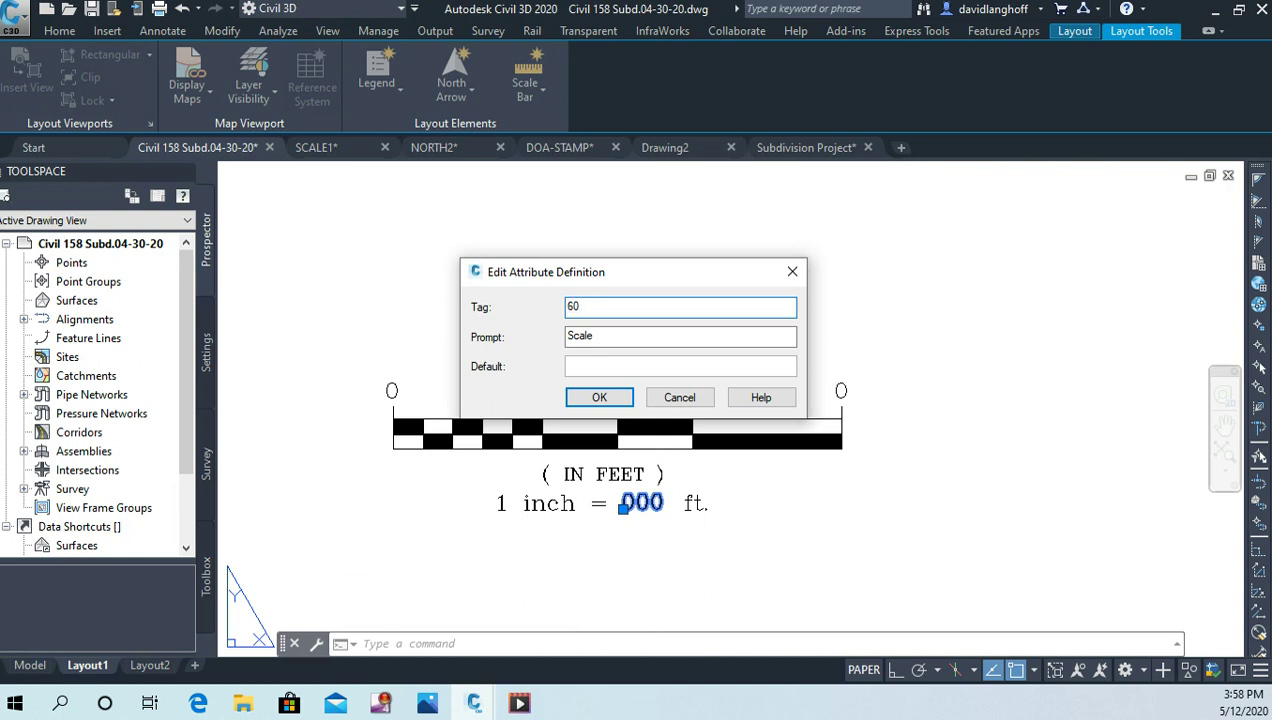
key("Return")
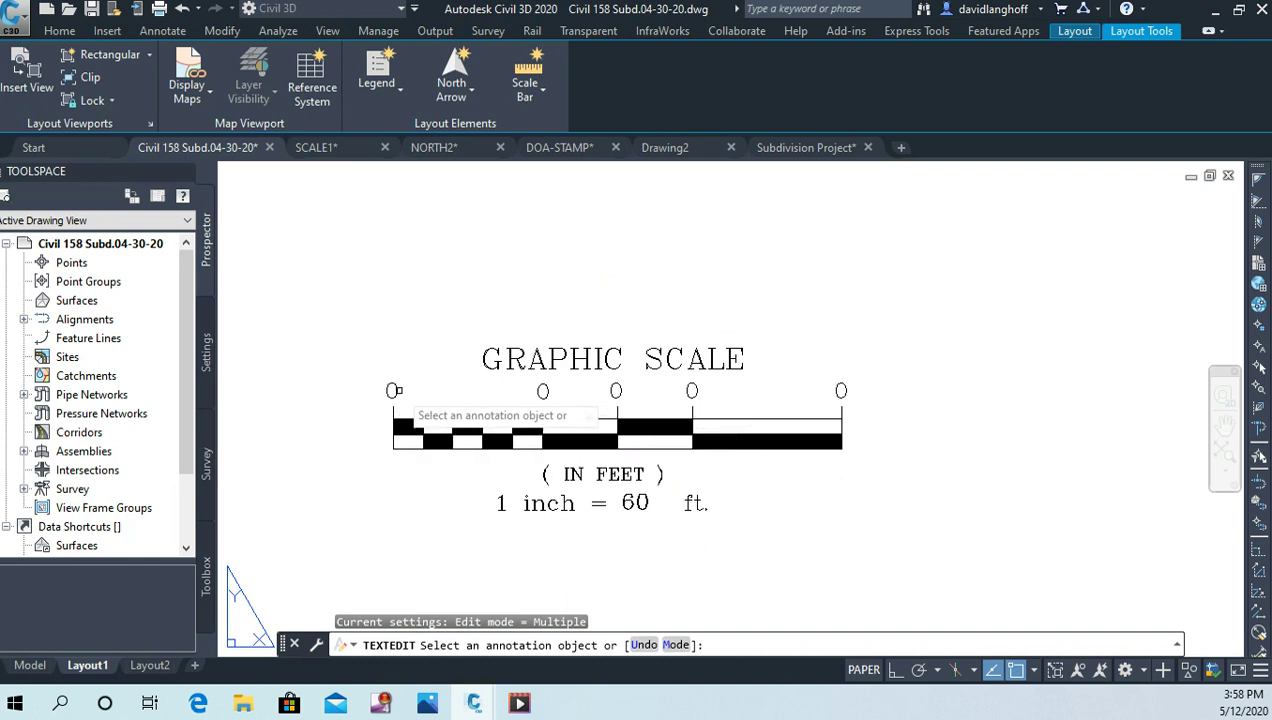
Set the scale bar's leftmost label to 60 and its half-scale label to 30
left_click(396, 390)
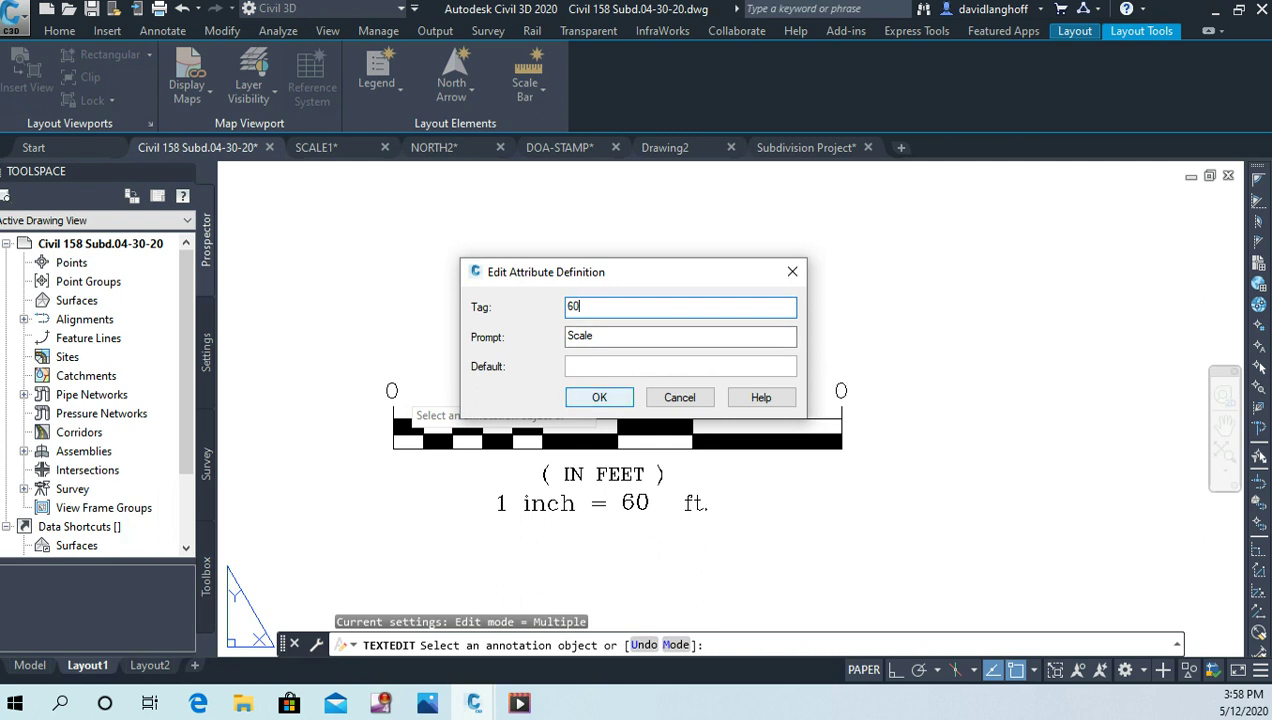
left_click(600, 397)
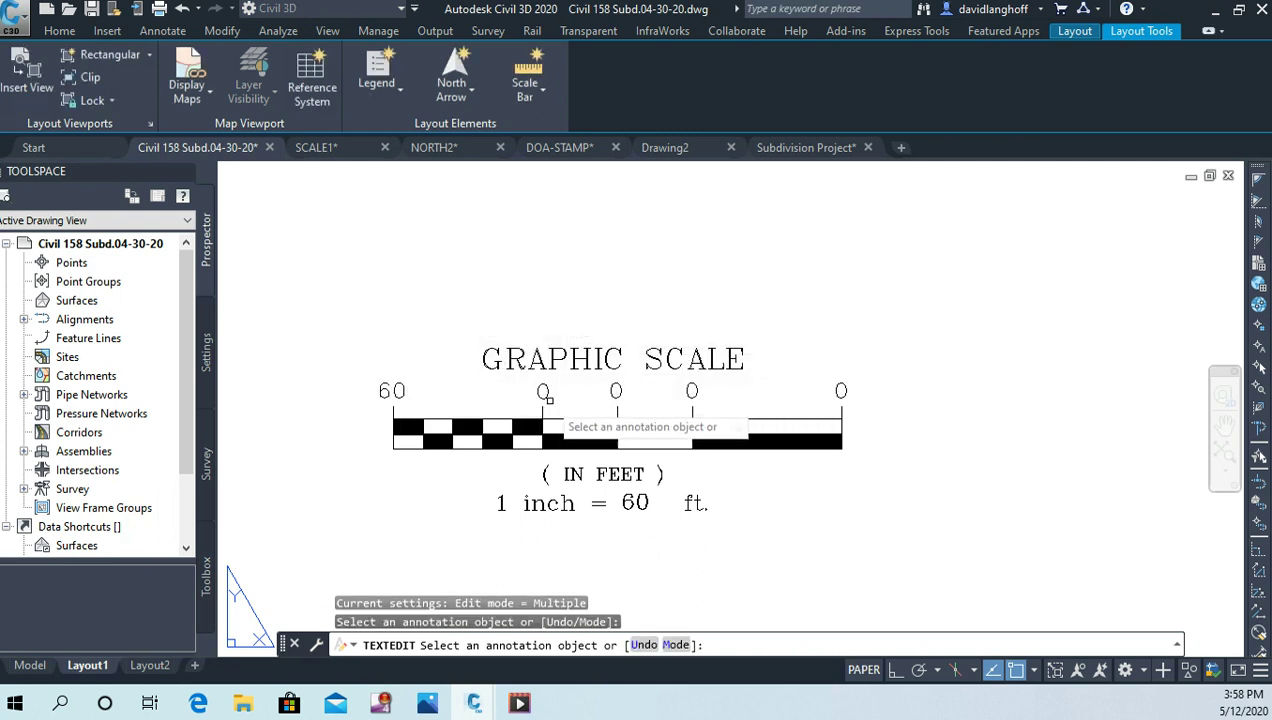
left_click(616, 391)
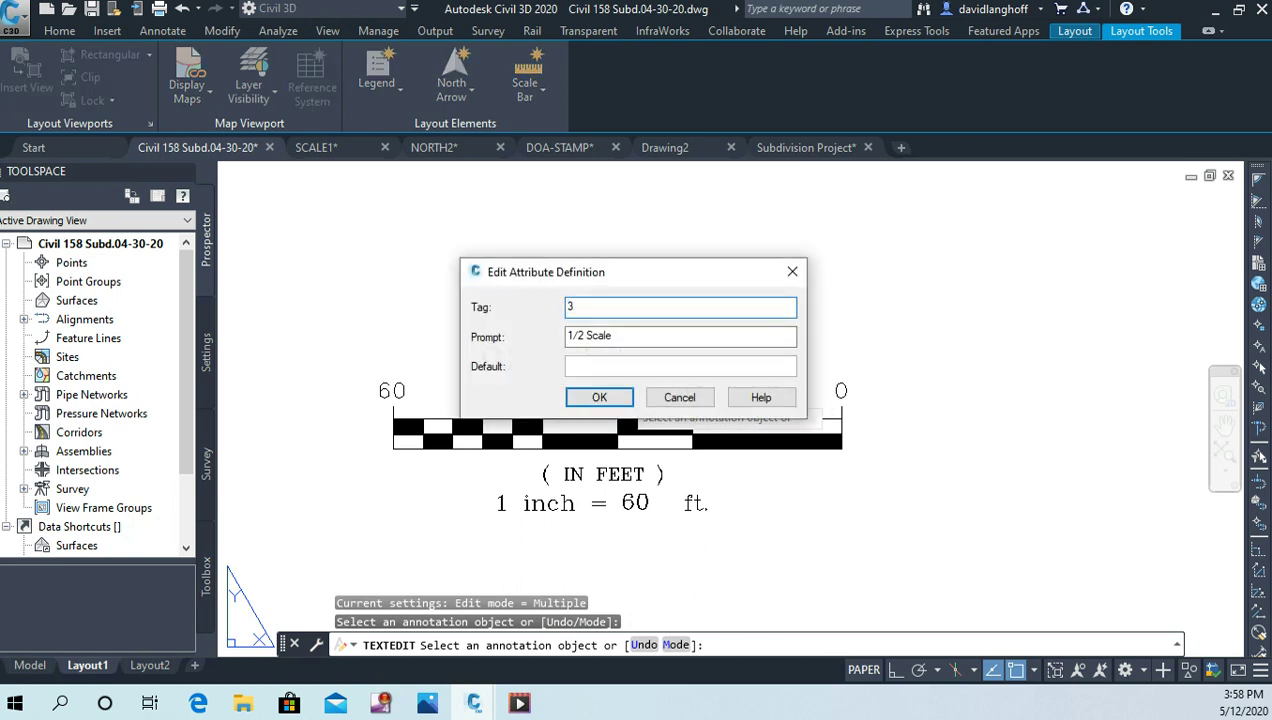
left_click(599, 397)
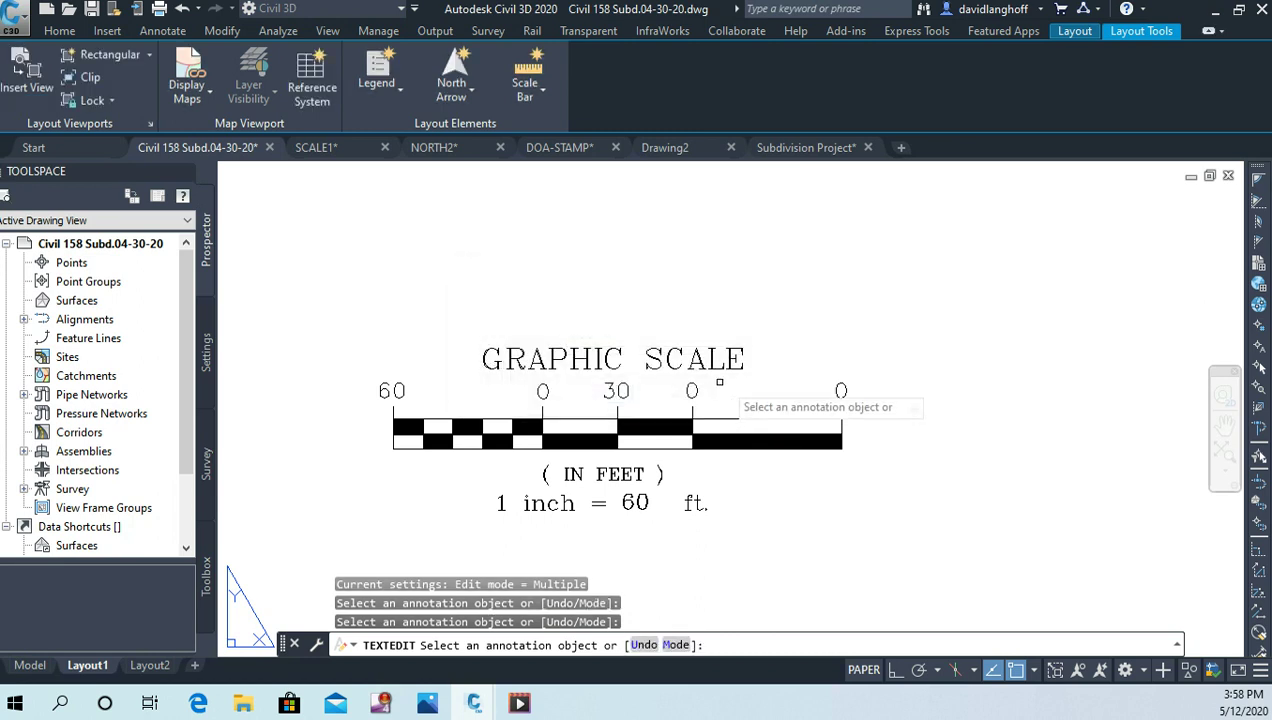
Set the scale bar's label after 30 to 60 and its rightmost label to 120, and end text editing
left_click(692, 391)
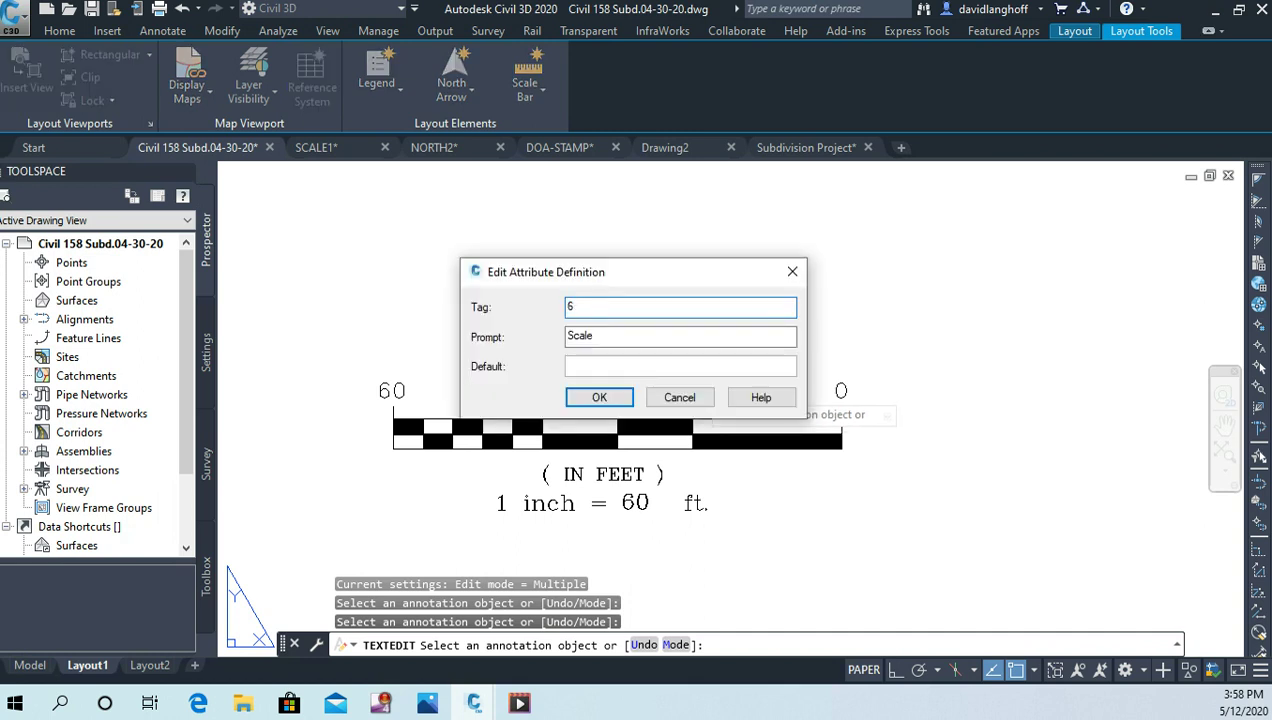
key("Return")
left_click(841, 391)
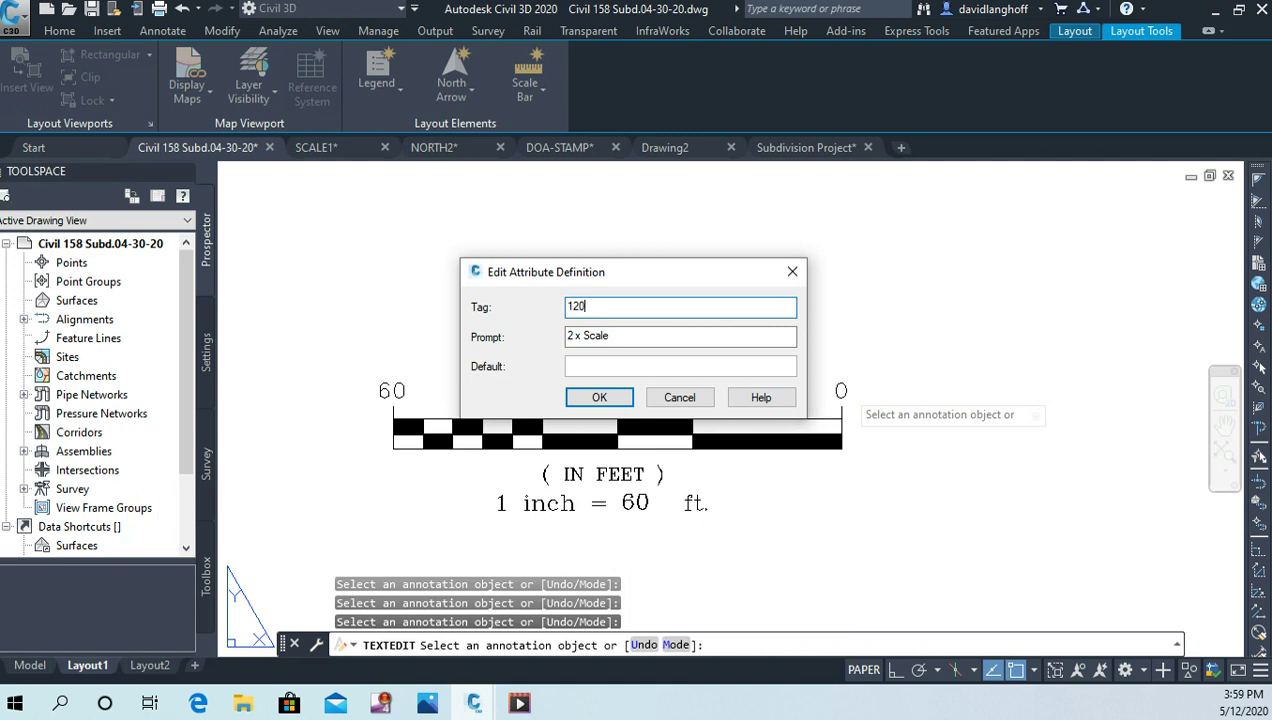
type("120")
left_click(599, 397)
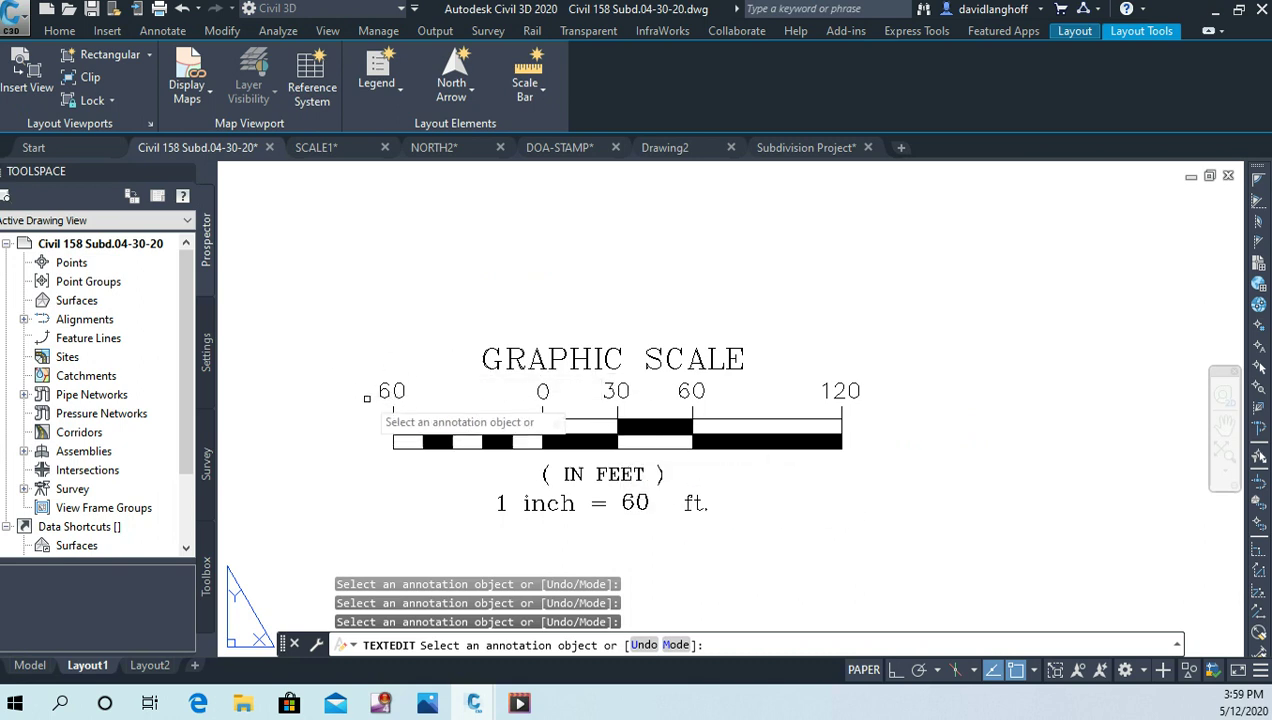
key("Escape")
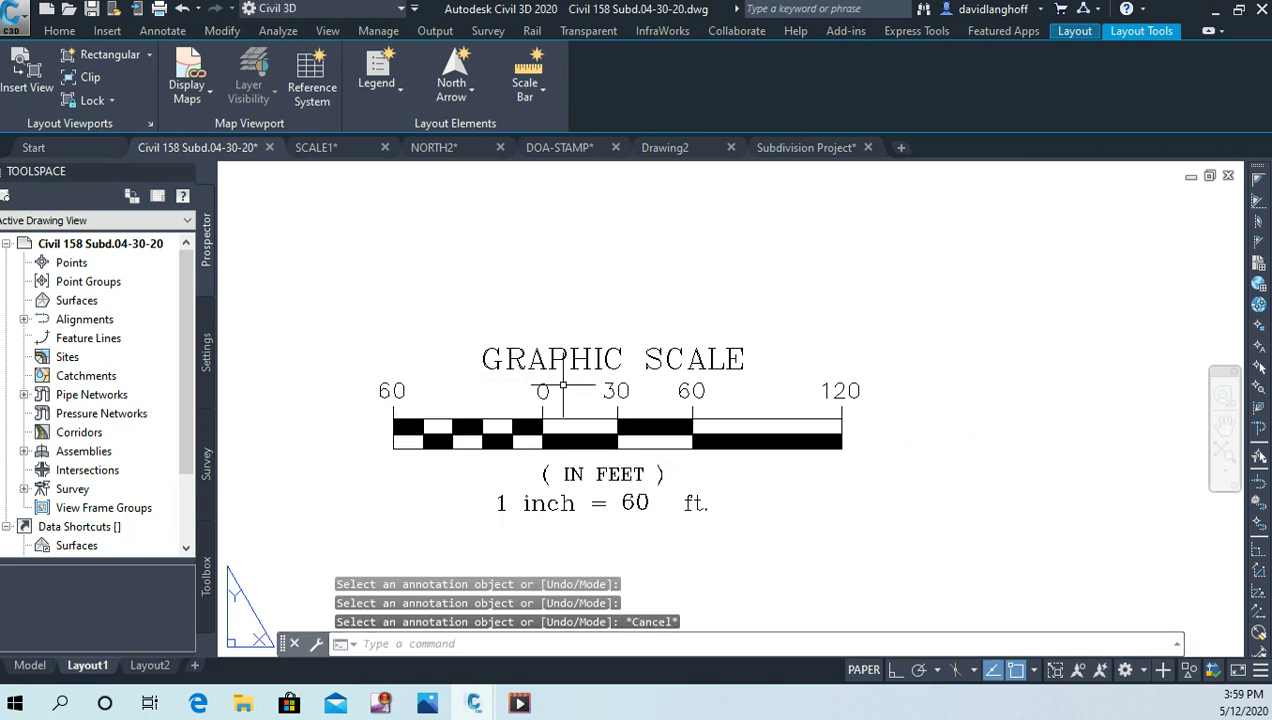
Measure the scale bar's full length between the endpoints of its leftmost and rightmost ticks with the DIST command
scroll(552, 390, "down", 5)
scroll(565, 388, "down", 3)
middle_click_drag(620, 405, 528, 399)
scroll(730, 491, "up", 7)
scroll(689, 472, "up", 4)
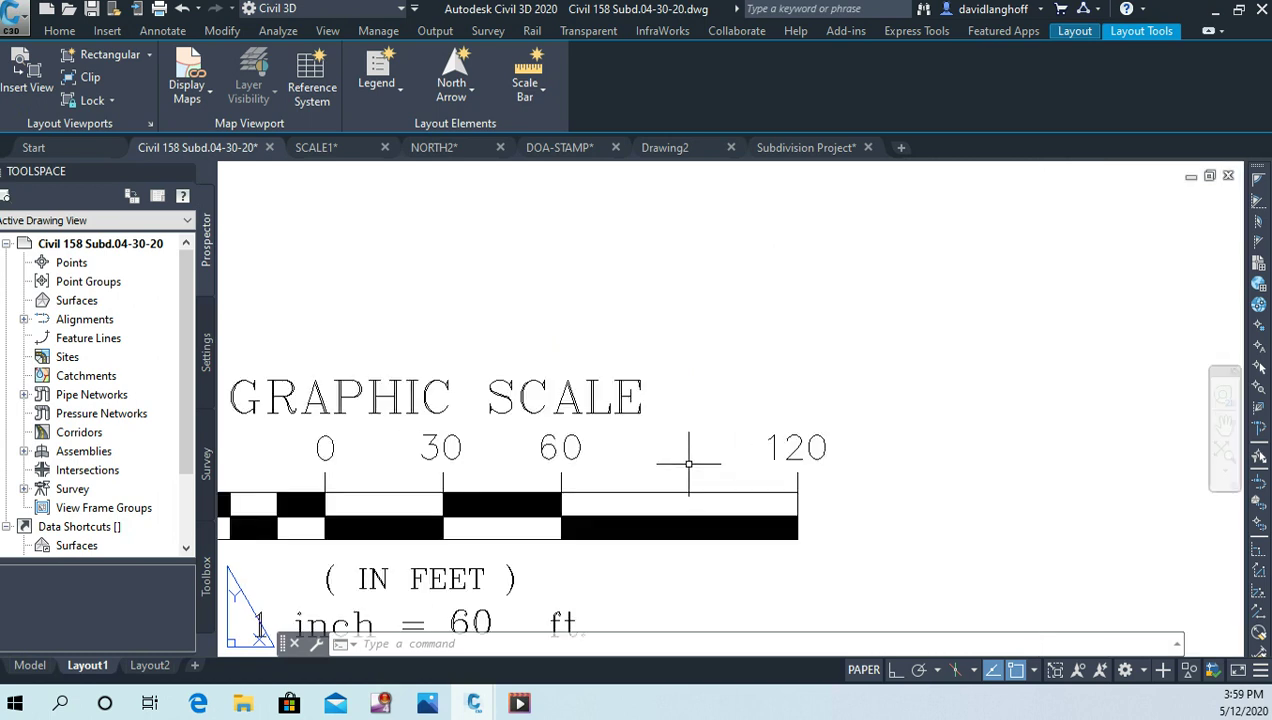
mouse_move(689, 464)
middle_mouse_down()
mouse_move(779, 311)
mouse_move(818, 362)
mouse_move(855, 336)
mouse_move(876, 353)
middle_mouse_up()
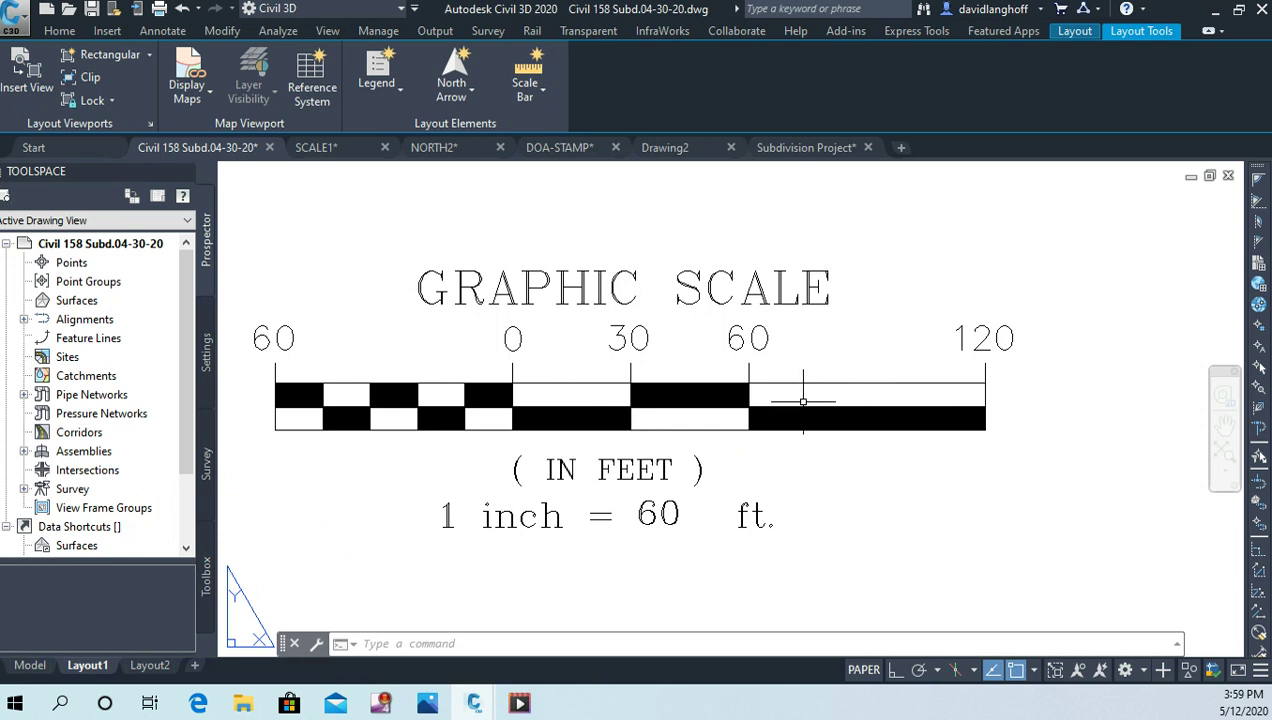
type("DI")
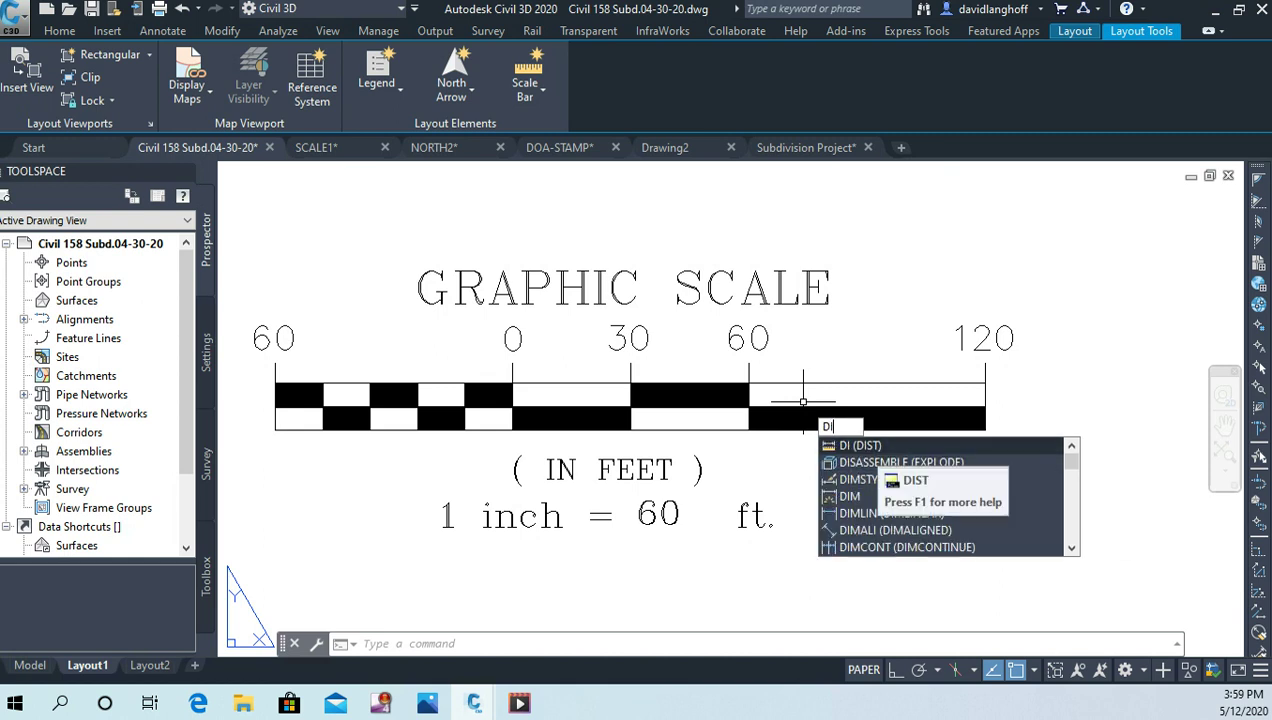
key("Return")
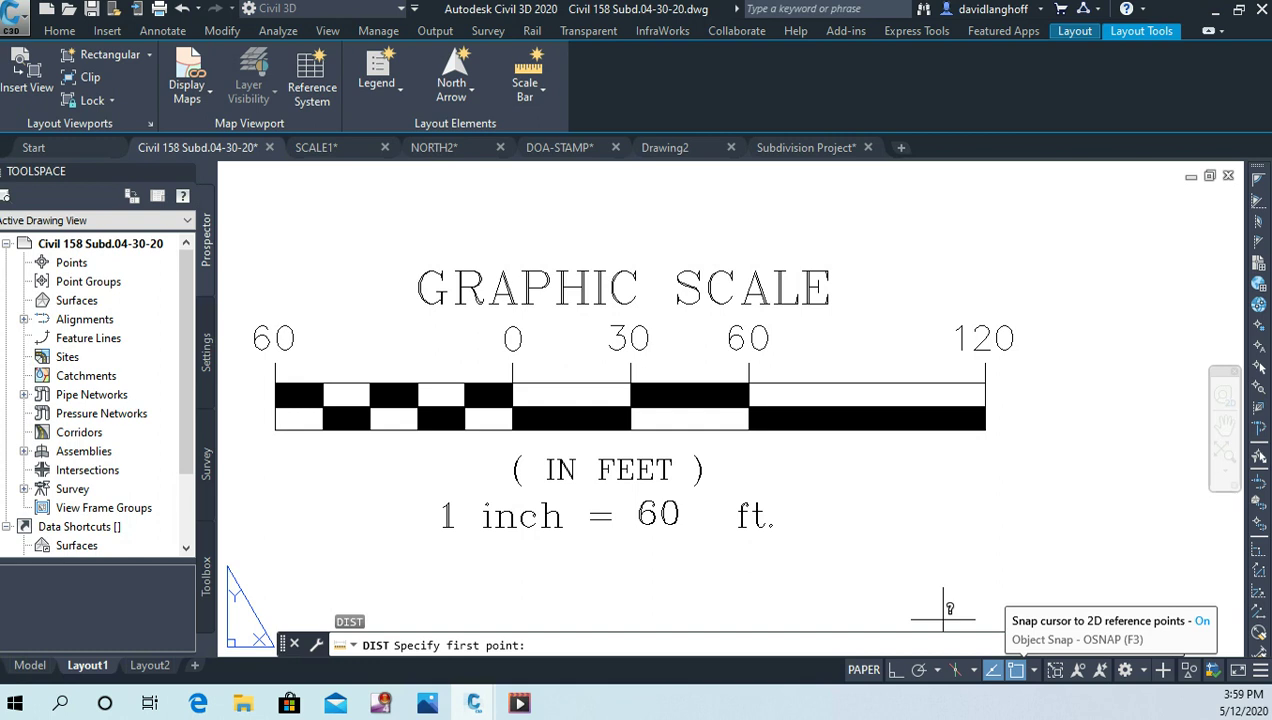
left_click(1034, 669)
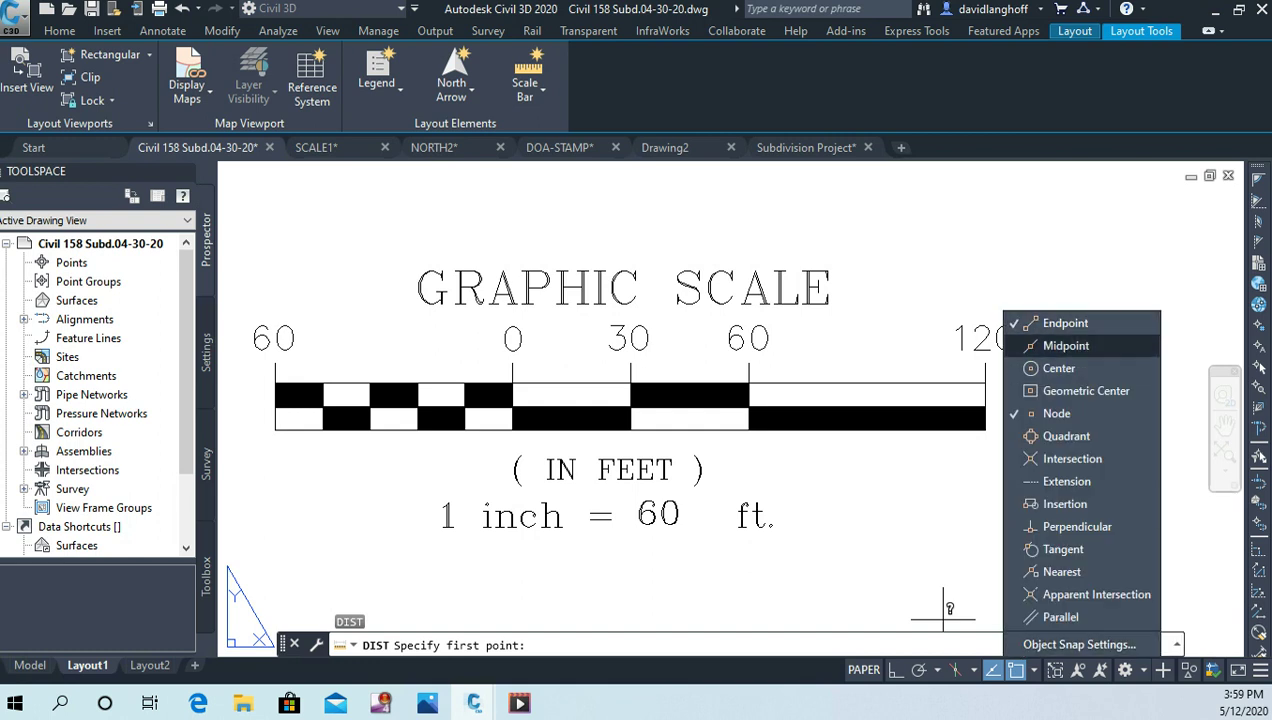
left_click(943, 619)
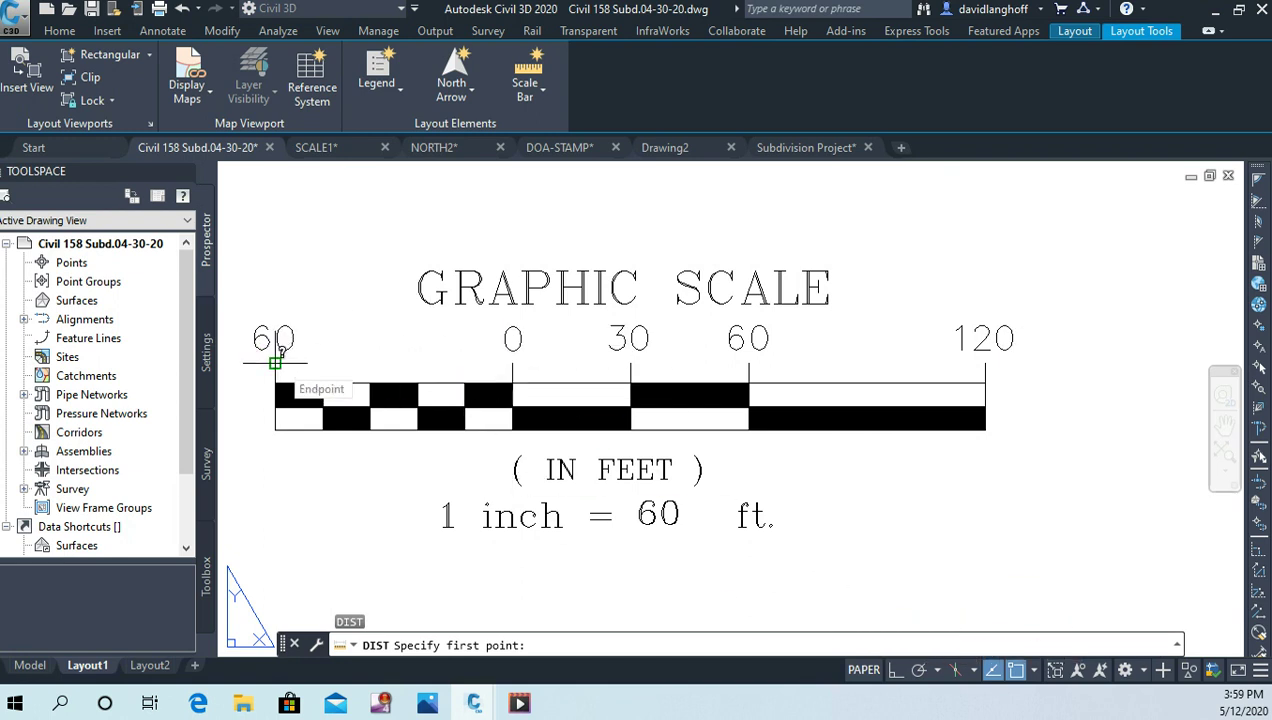
left_click(275, 362)
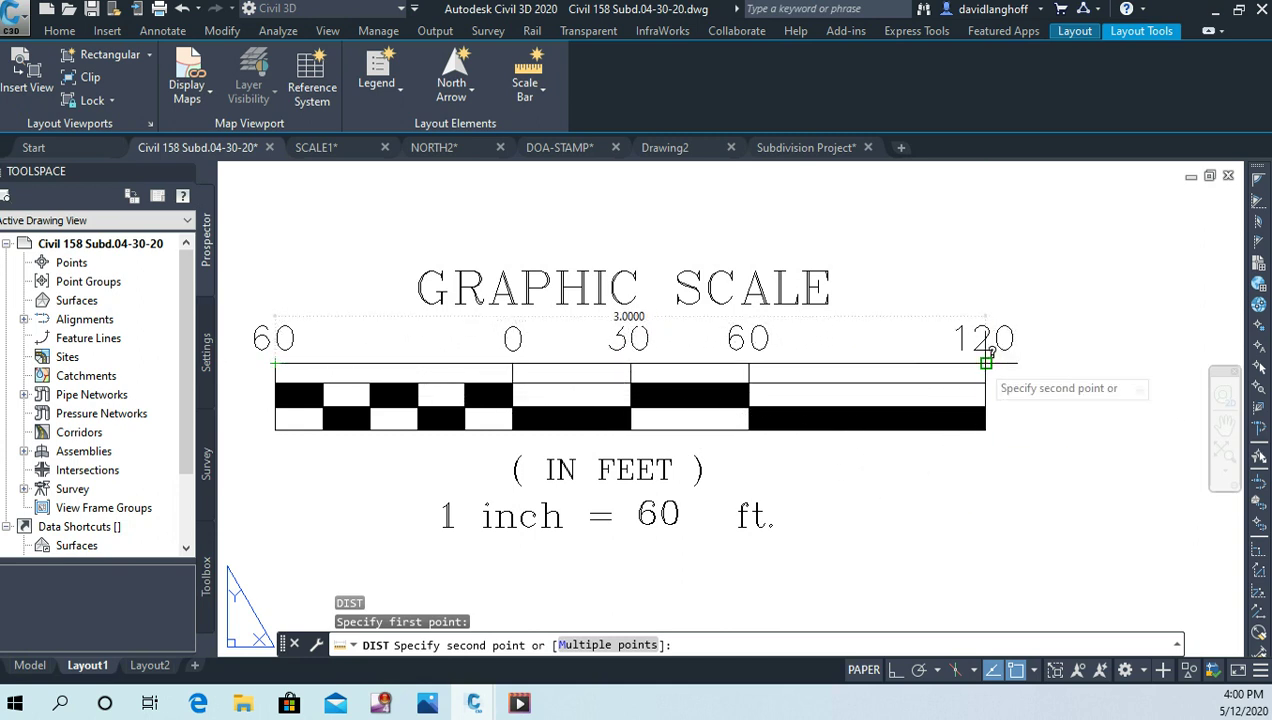
left_click(986, 362)
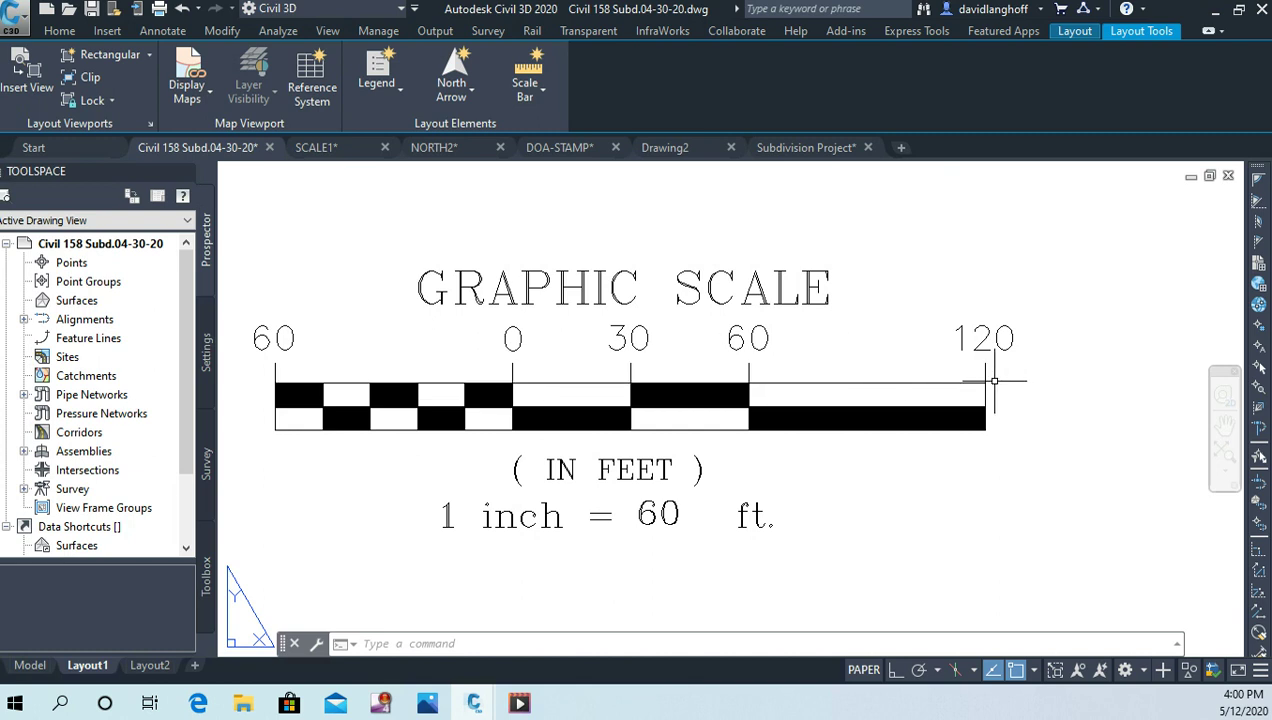
key("Escape")
left_click(828, 467)
scroll(821, 478, "down", 2)
scroll(810, 485, "down", 1)
key("Escape")
scroll(795, 497, "down", 2)
middle_click_drag(810, 454, 800, 489)
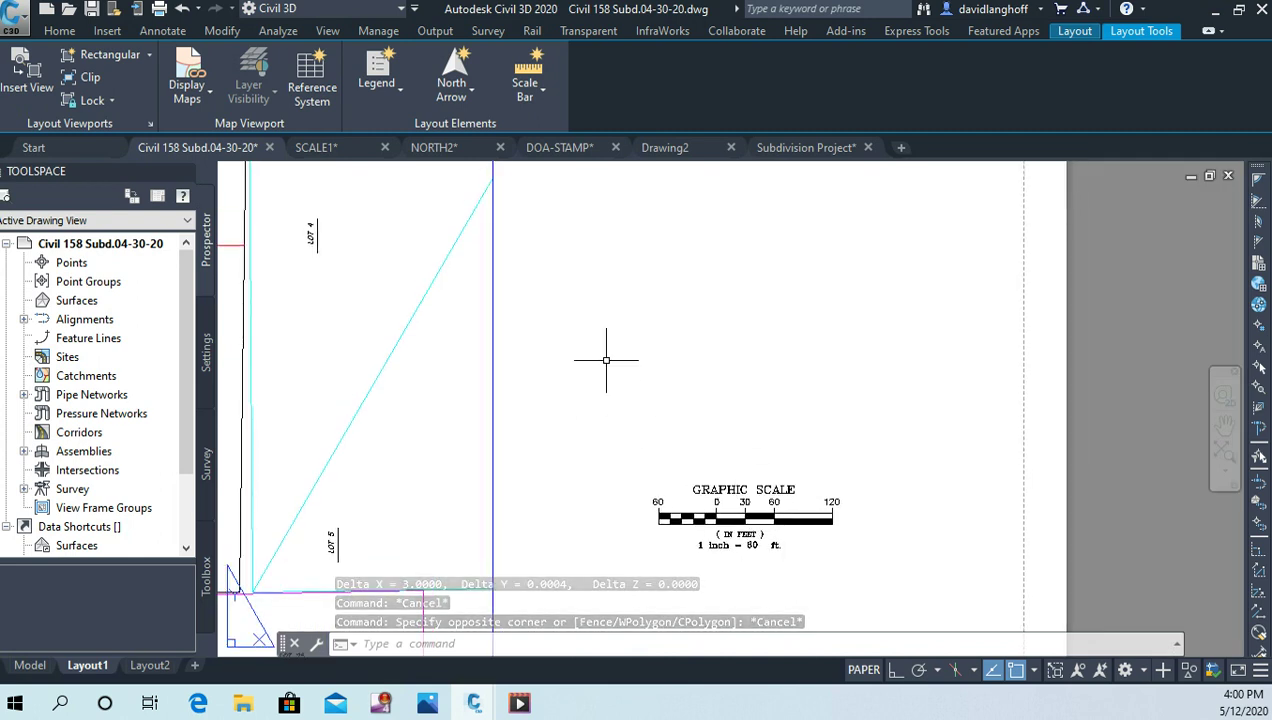
Switch to the NORTH2 drawing and copy the entire compass north arrow, including its N, E, S and W letters
mouse_move(455, 147)
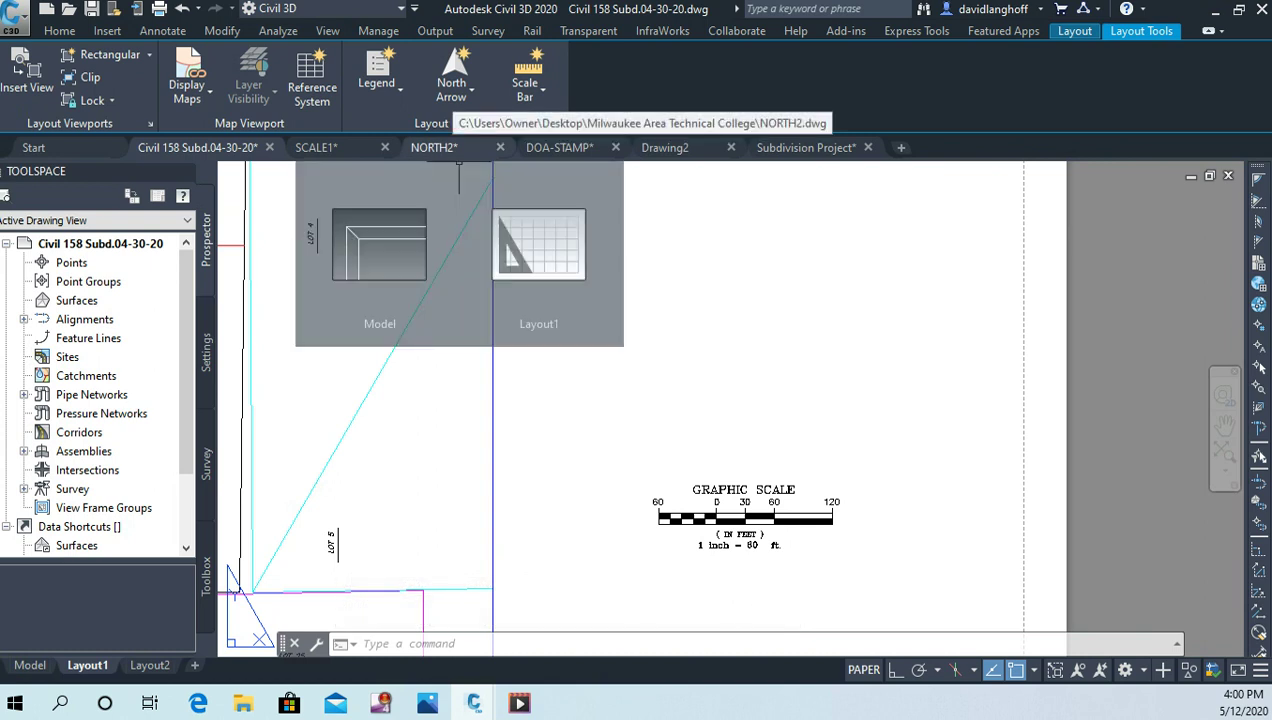
left_click(459, 170)
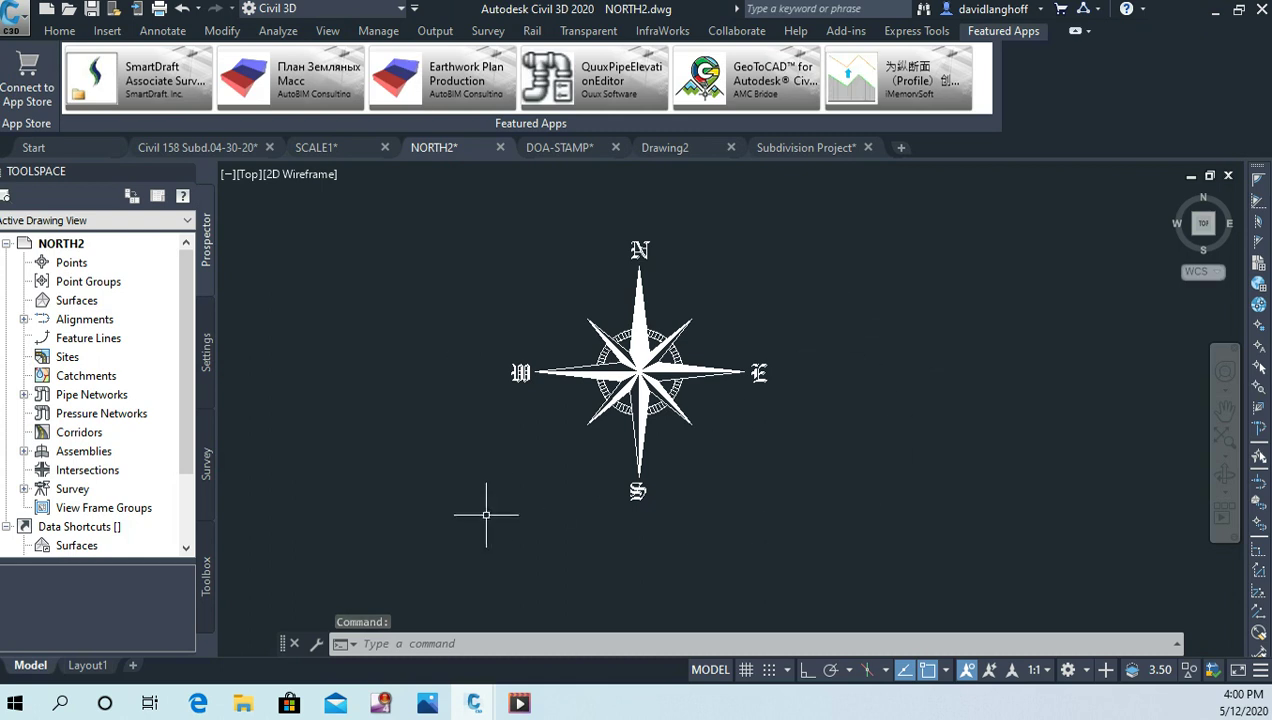
left_click(453, 537)
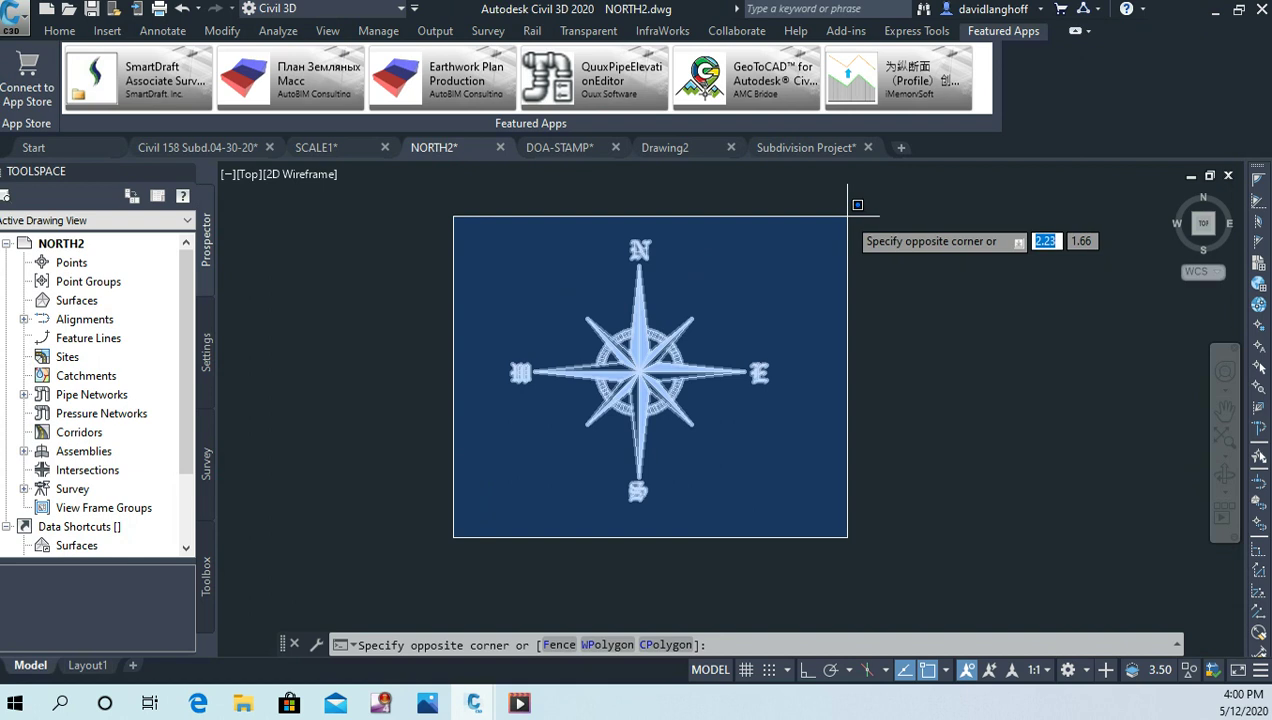
left_click(848, 216)
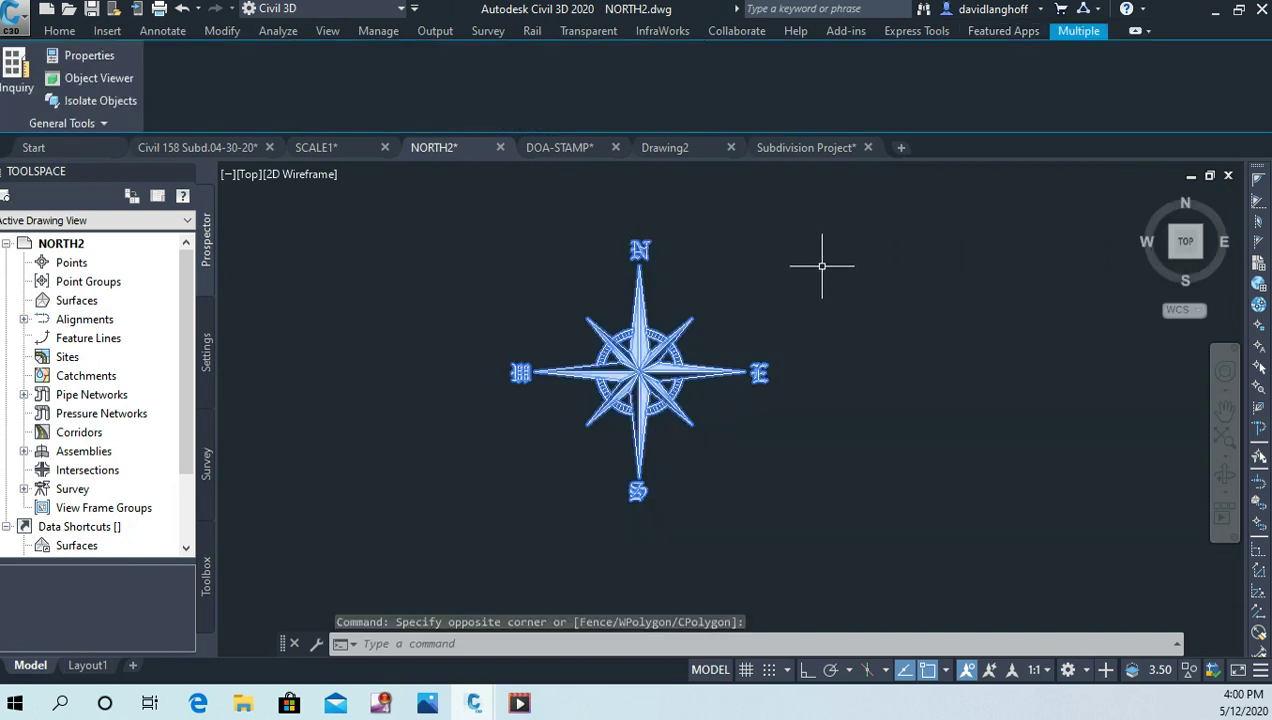
key("ctrl+c")
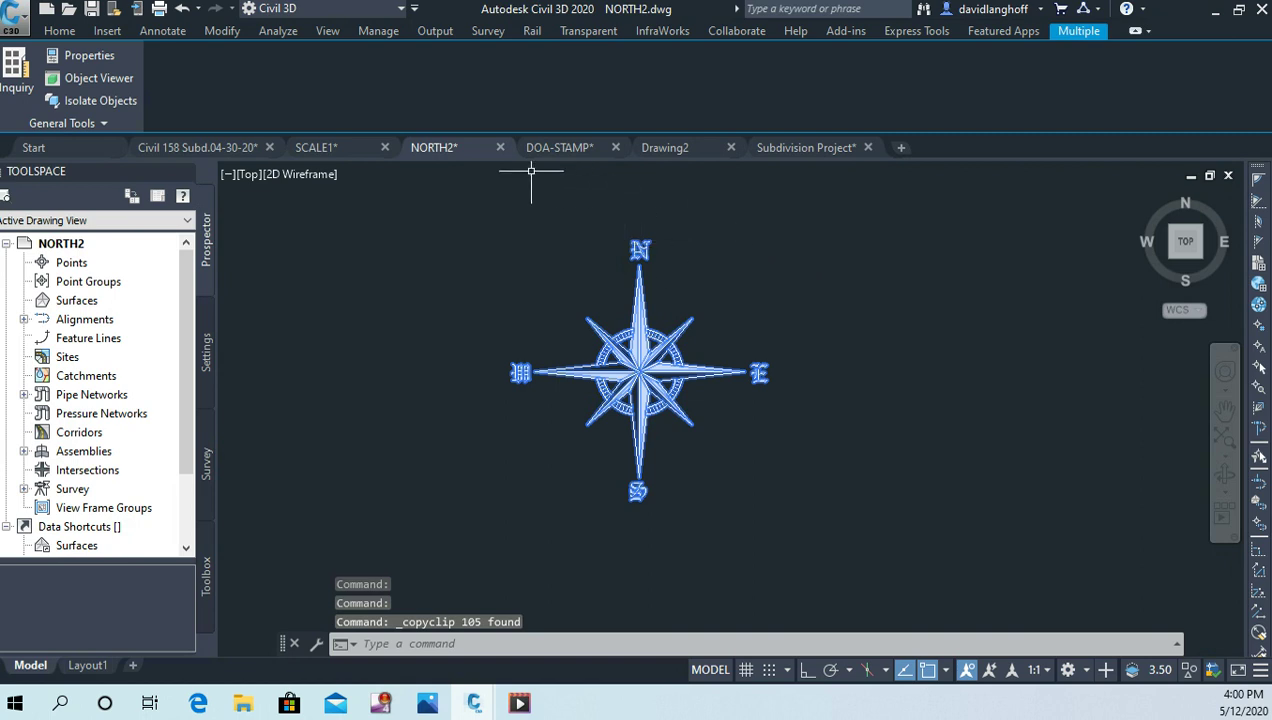
Paste the north arrow into the Civil 158 Subd.04-30-20 drawing's Layout1, directly above the graphic scale
mouse_move(198, 147)
left_click(236, 205)
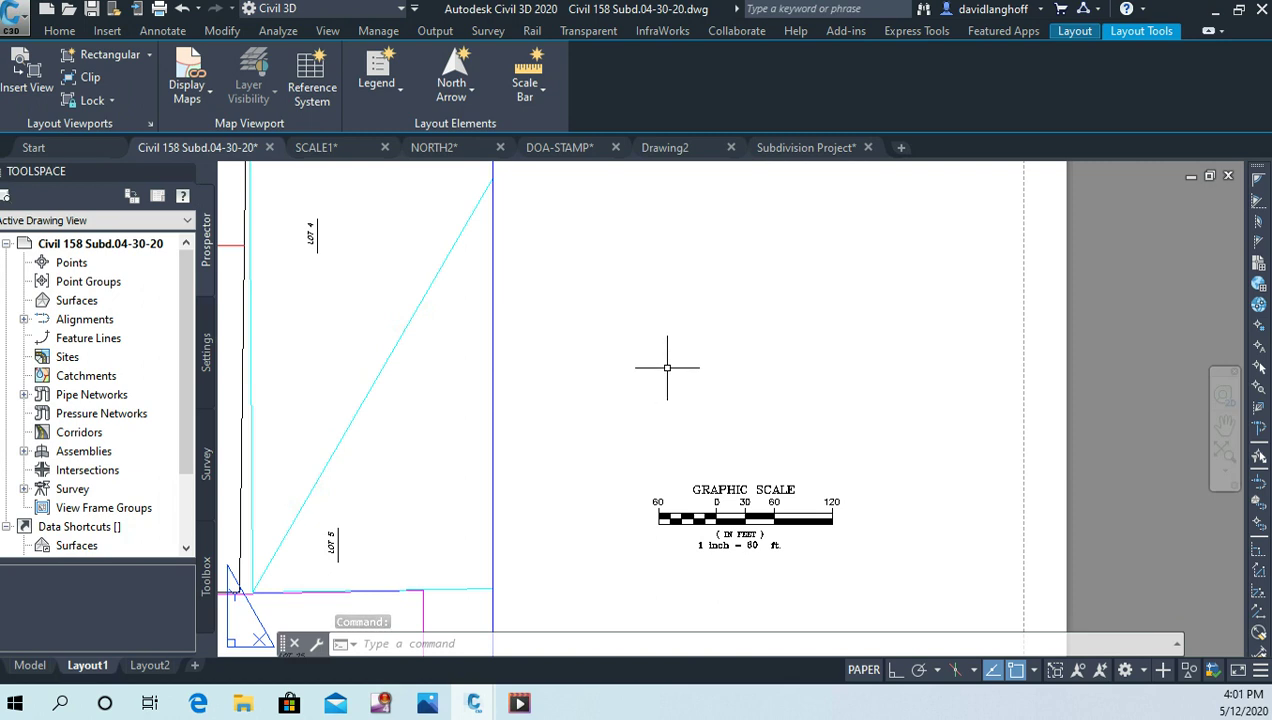
key("ctrl+v")
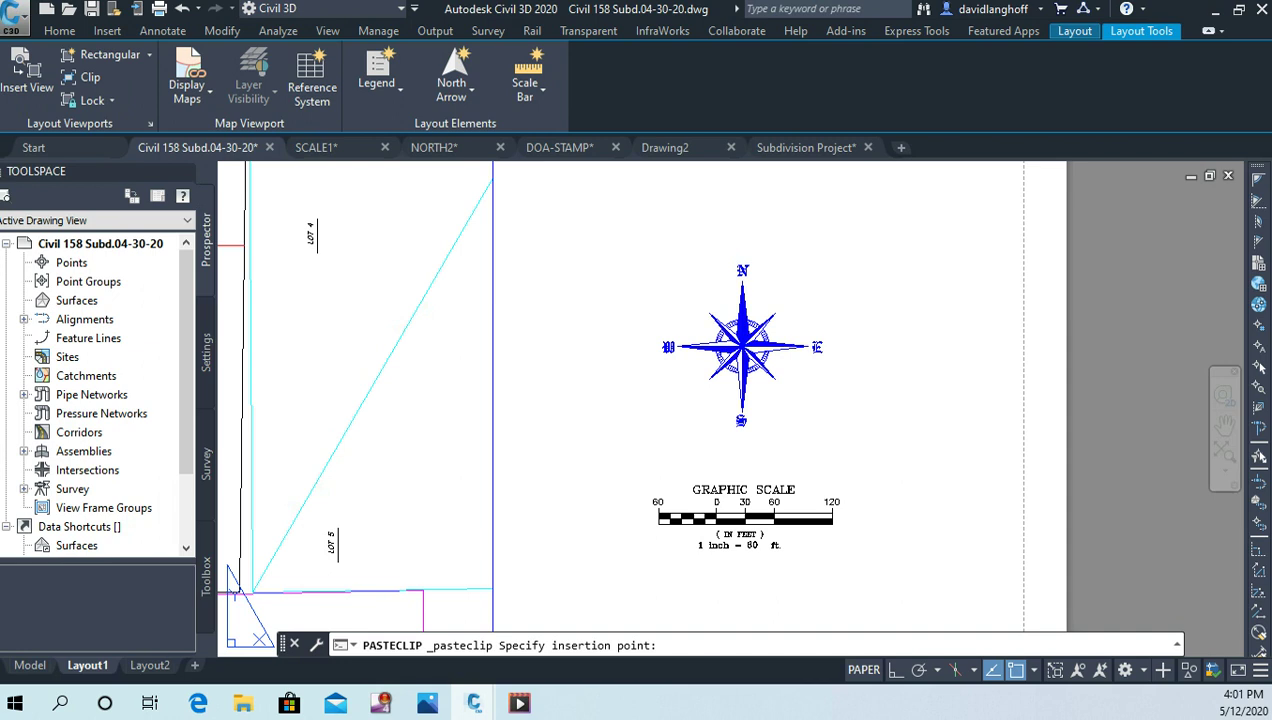
left_click(662, 425)
mouse_move(916, 423)
middle_mouse_down()
mouse_move(905, 457)
mouse_move(907, 443)
middle_mouse_up()
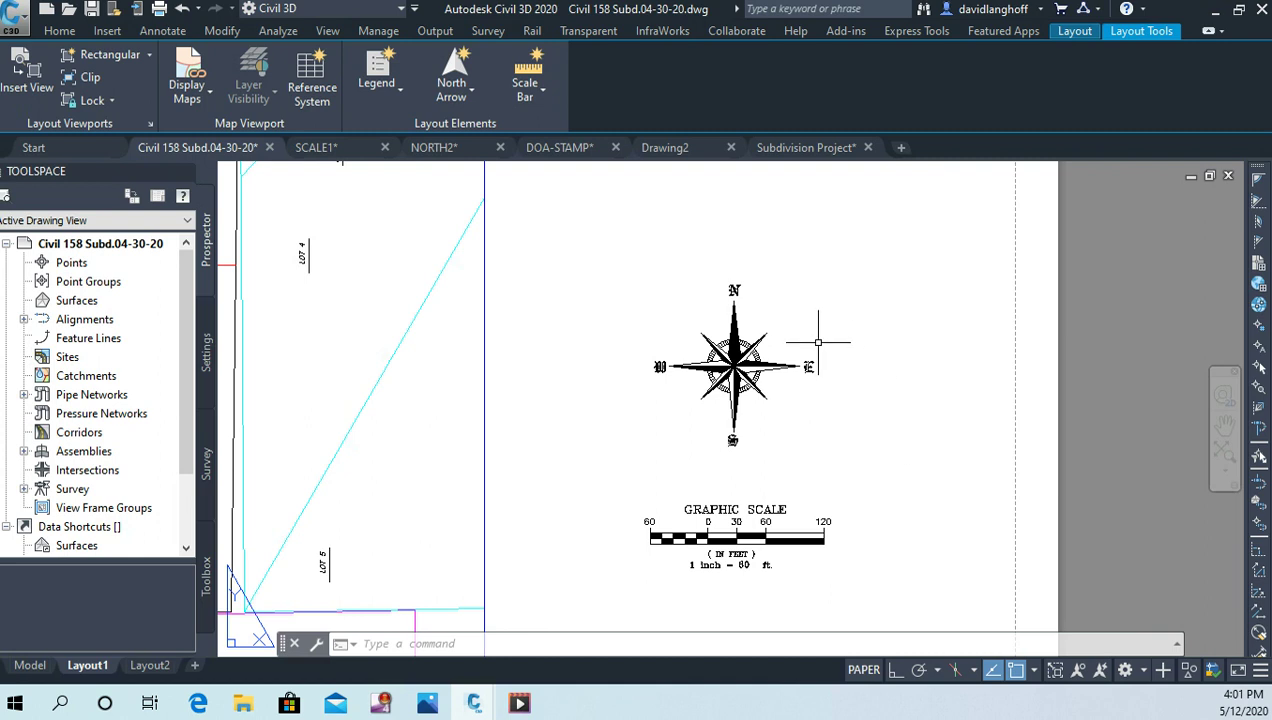
Enlarge the north arrow with the Scale command, using its centre as the base point
scroll(822, 372, "down", 4)
middle_click_drag(899, 372, 880, 452)
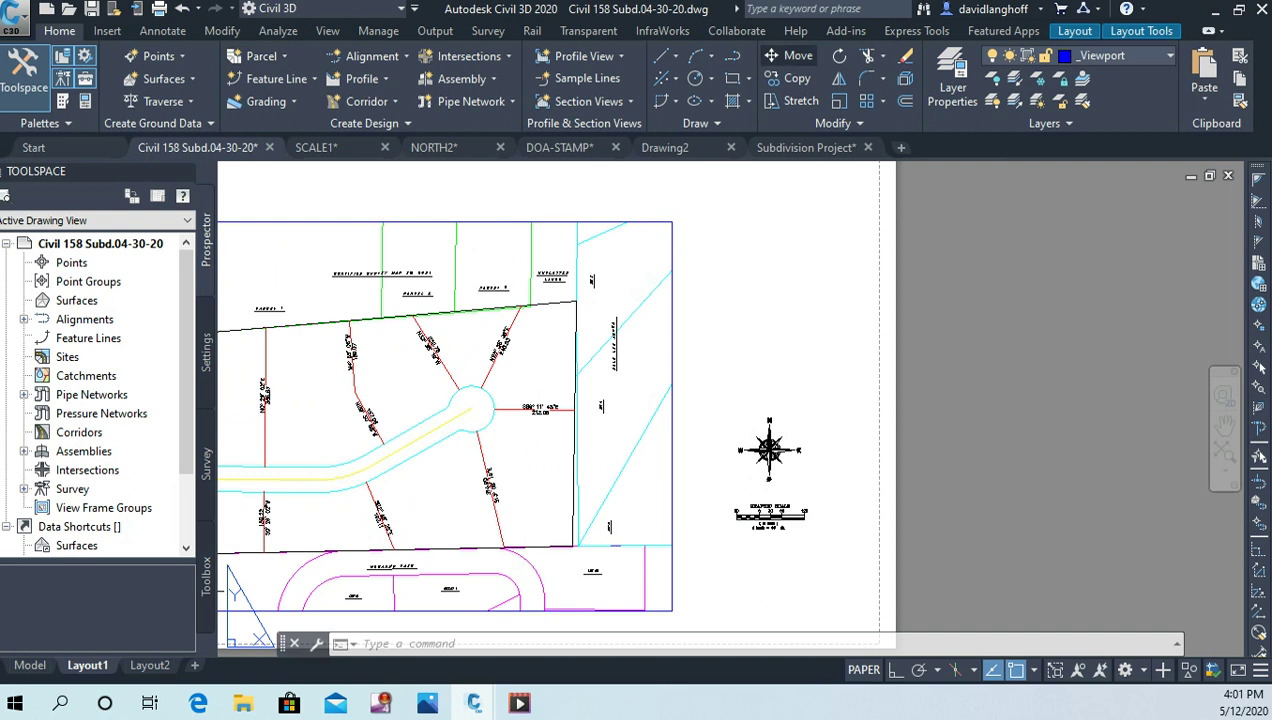
left_click(790, 55)
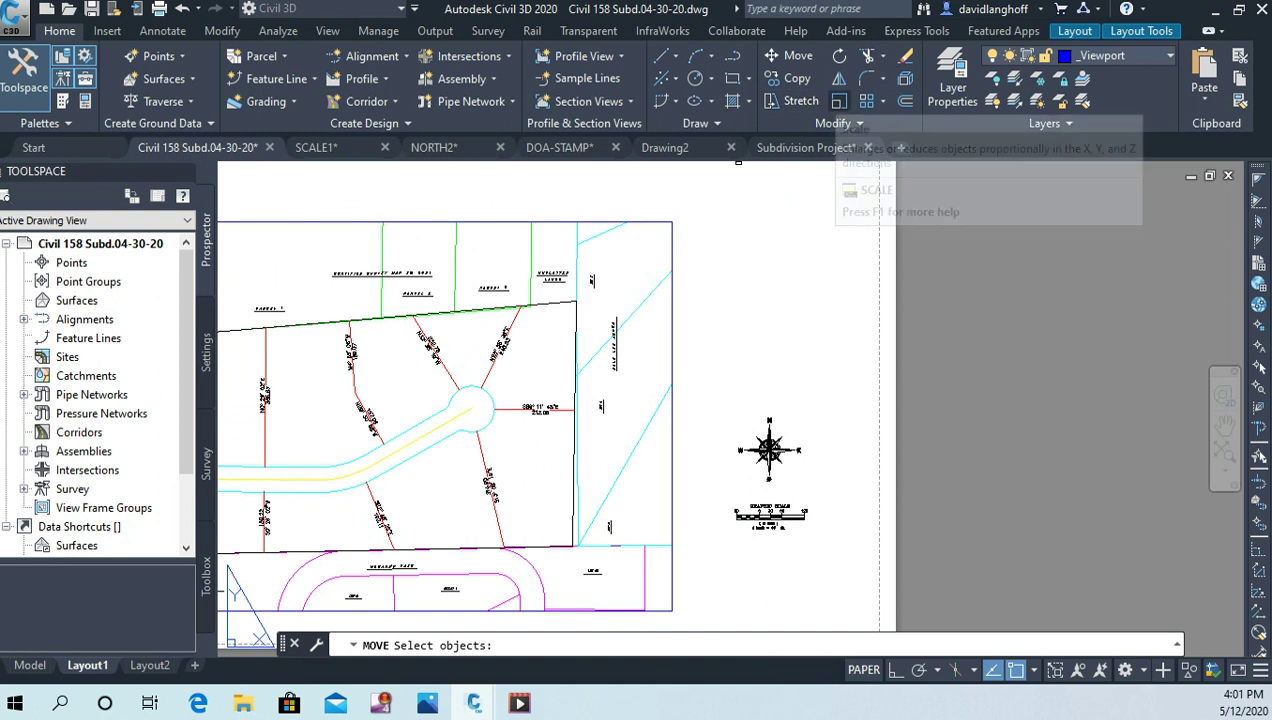
left_click(838, 101)
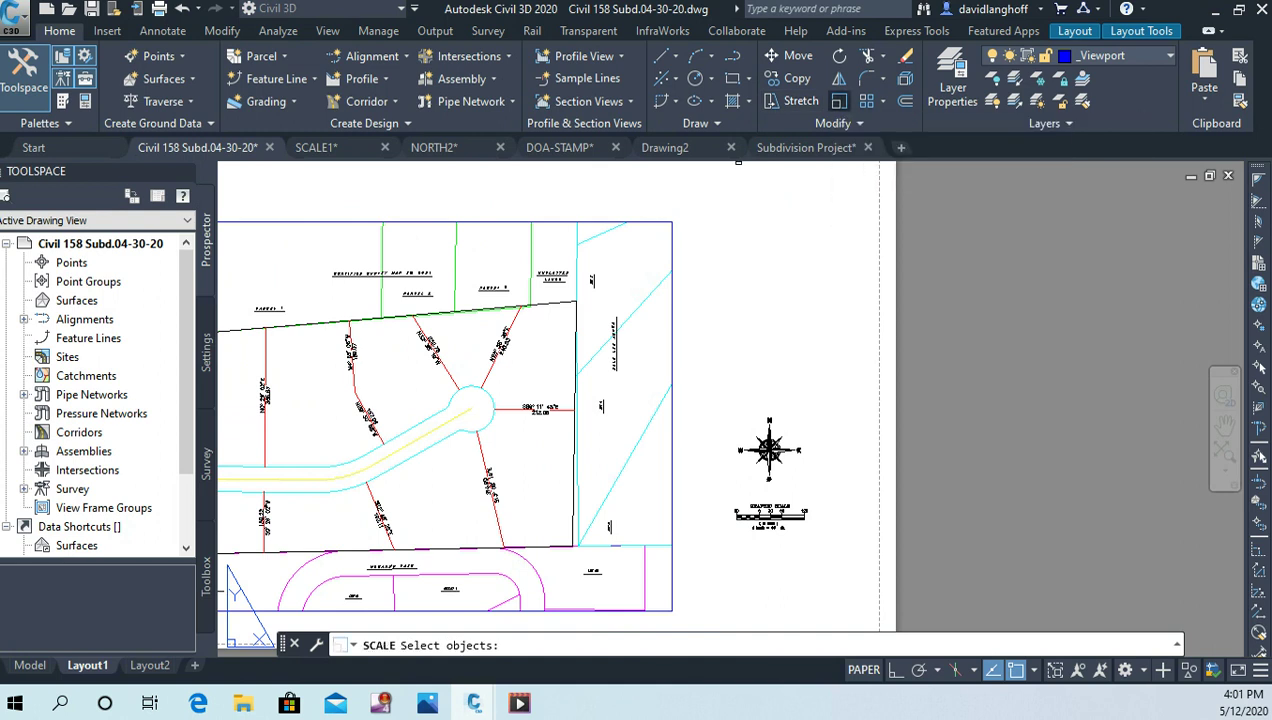
left_click(830, 402)
left_click(738, 468)
key("Return")
left_click(769, 447)
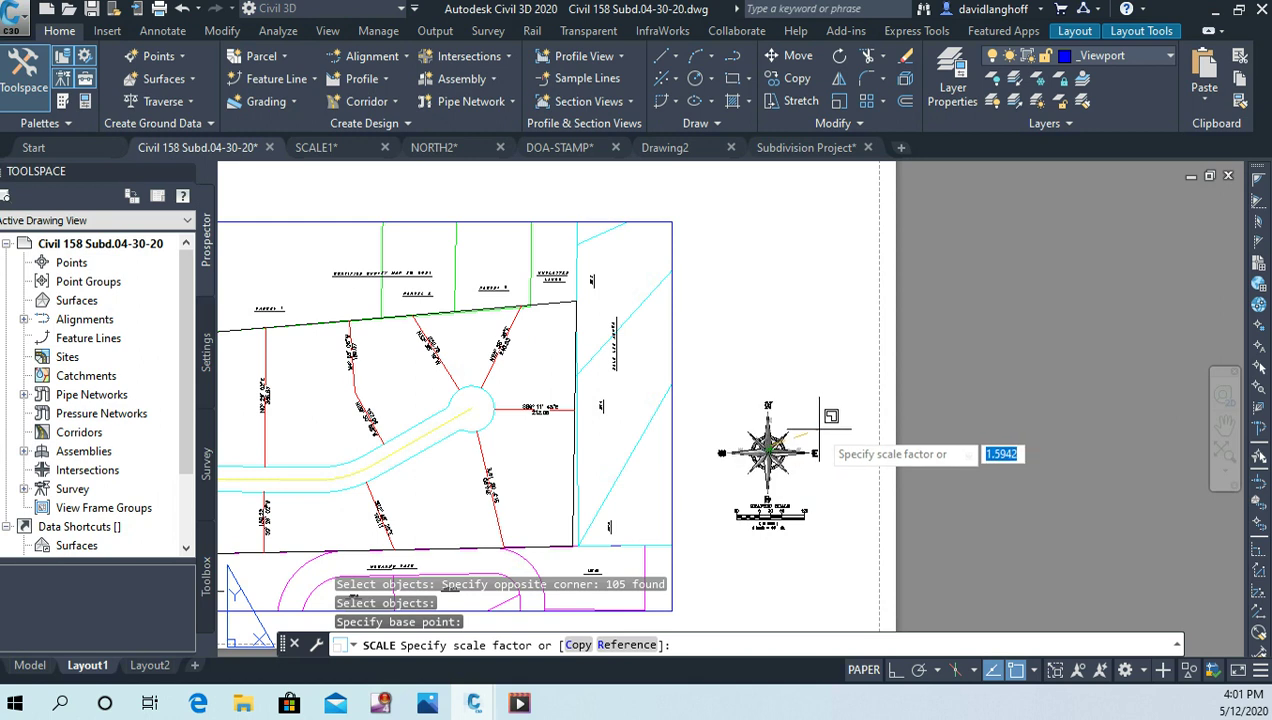
key("Escape")
Move the whole graphic scale slightly downward to leave a gap below the enlarged north arrow
right_click(833, 404)
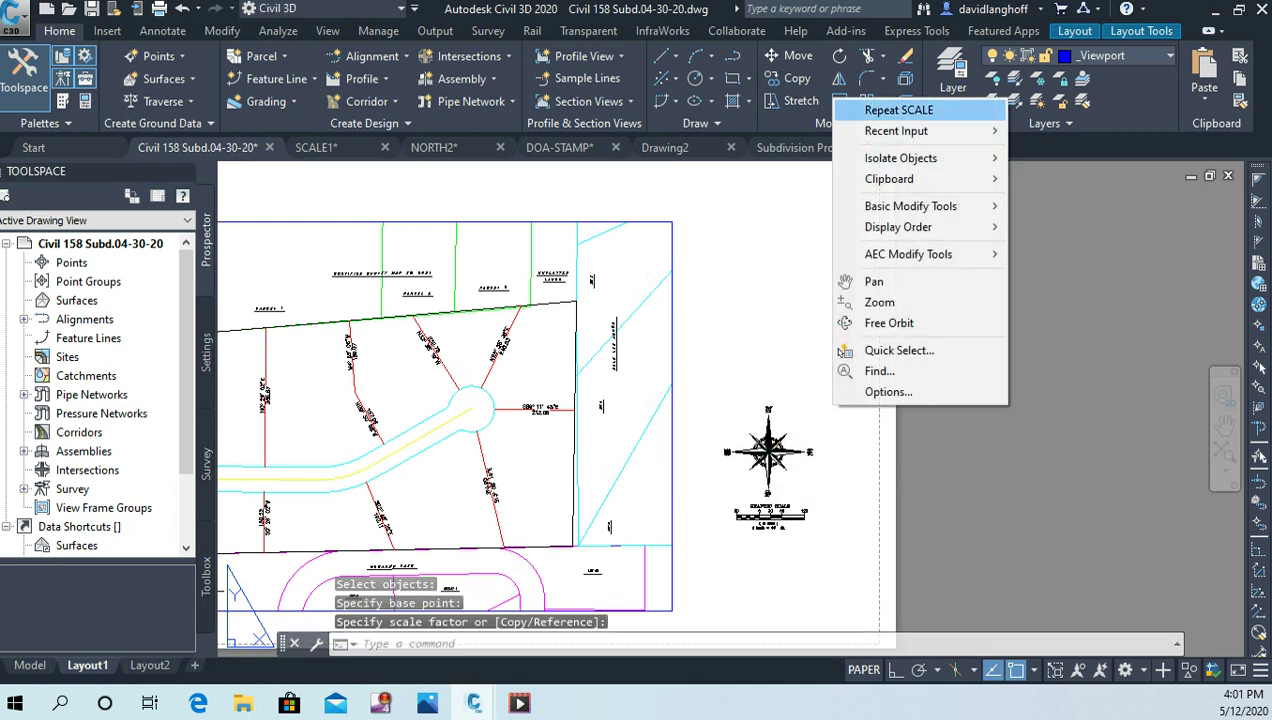
mouse_move(900, 131)
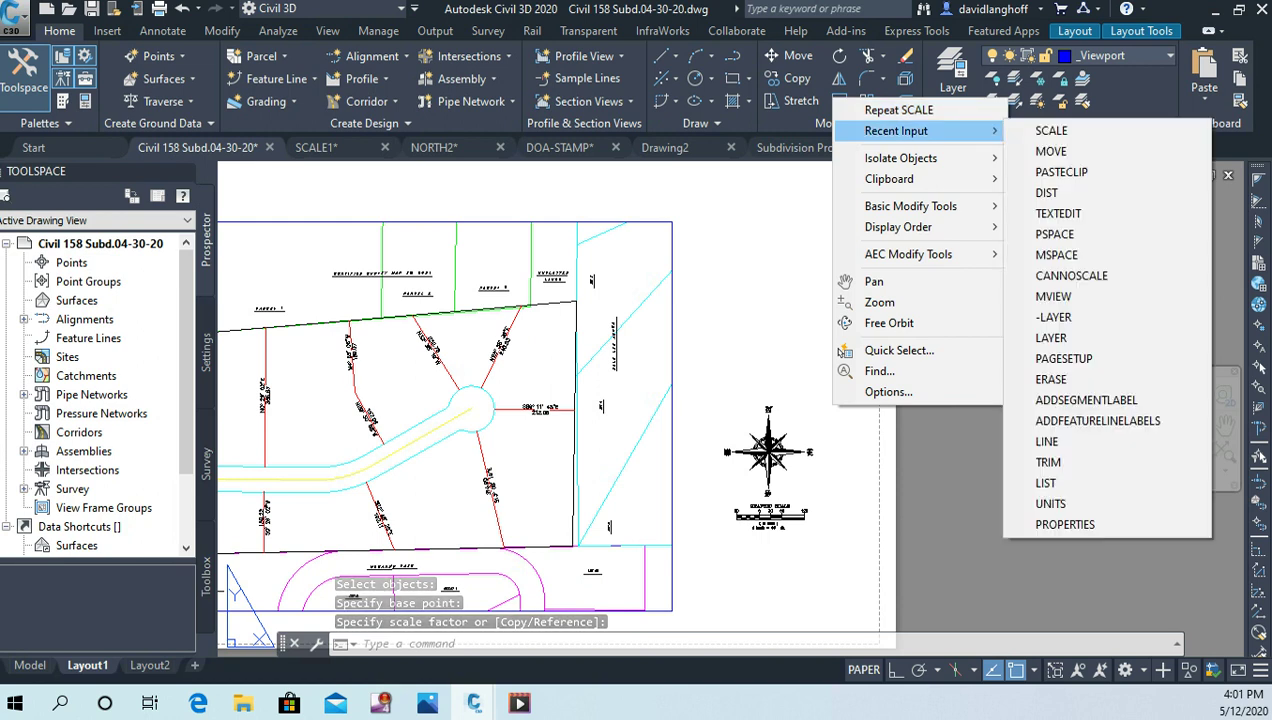
left_click(1050, 151)
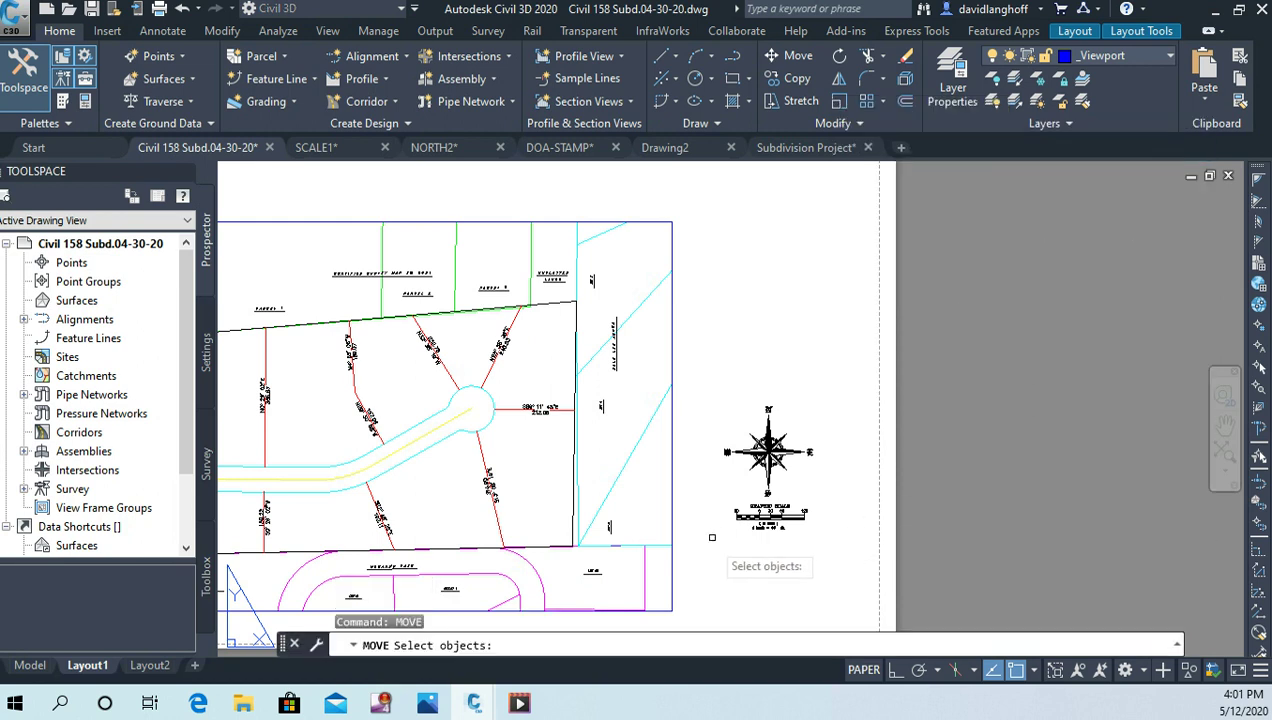
scroll(800, 512, "up", 3)
left_click(590, 582)
left_click(898, 448)
key("Return")
left_click(884, 466)
left_click(886, 498)
scroll(851, 443, "down", 4)
middle_click_drag(851, 443, 840, 487)
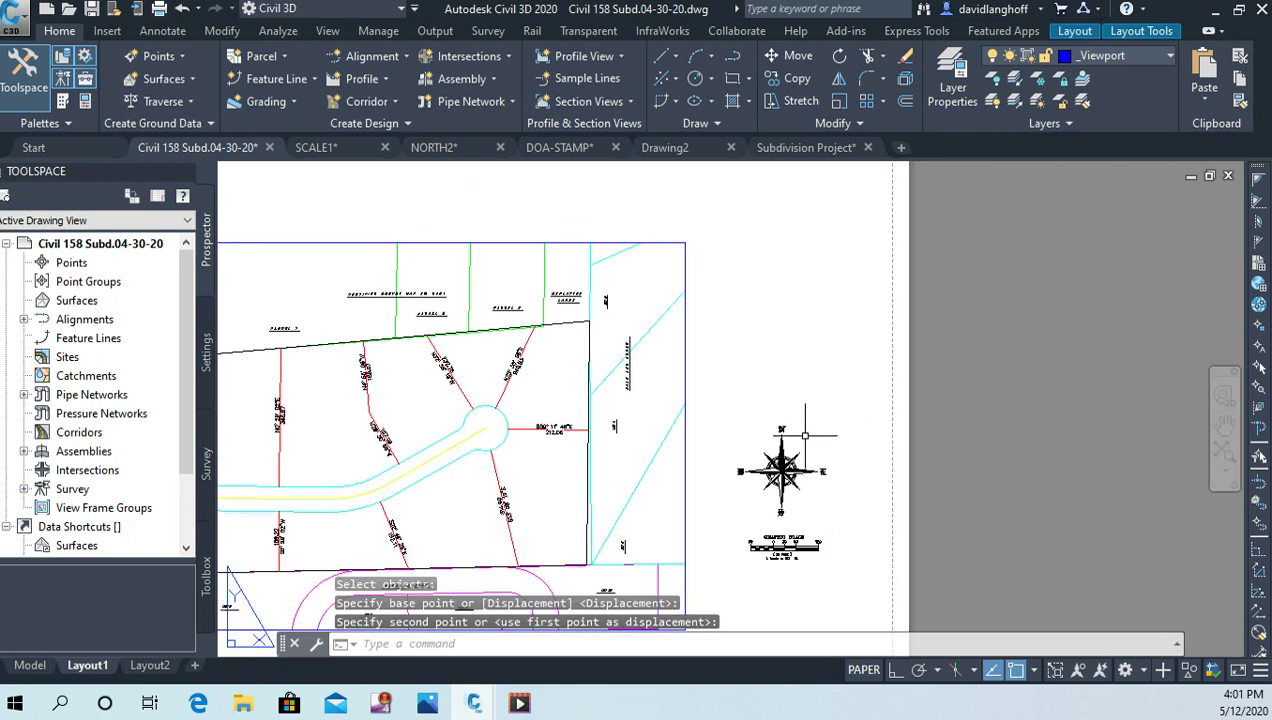
scroll(835, 460, "down", 2)
middle_click_drag(889, 446, 827, 426)
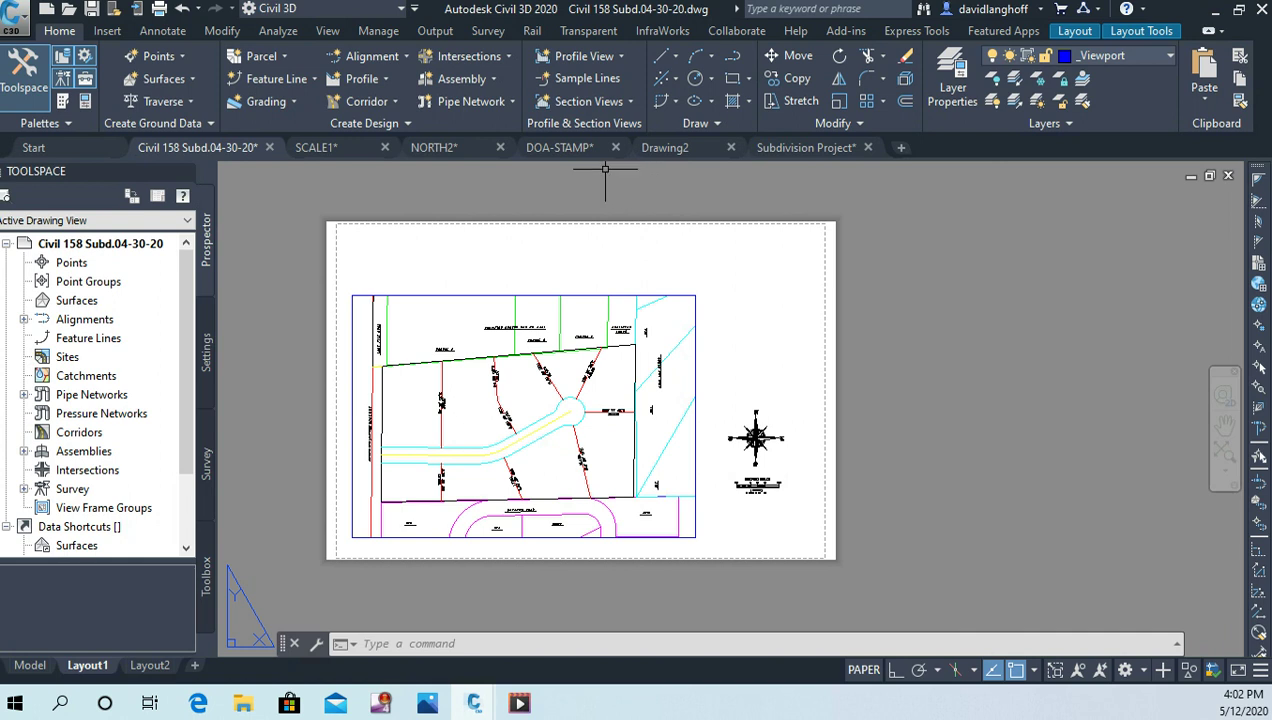
Switch to the DOA-STAMP drawing and copy the complete Department of Administration stamp with its border, text and state seal
left_click(559, 147)
scroll(673, 430, "up", 5)
mouse_move(761, 440)
middle_mouse_down()
mouse_move(707, 427)
mouse_move(711, 362)
middle_mouse_up()
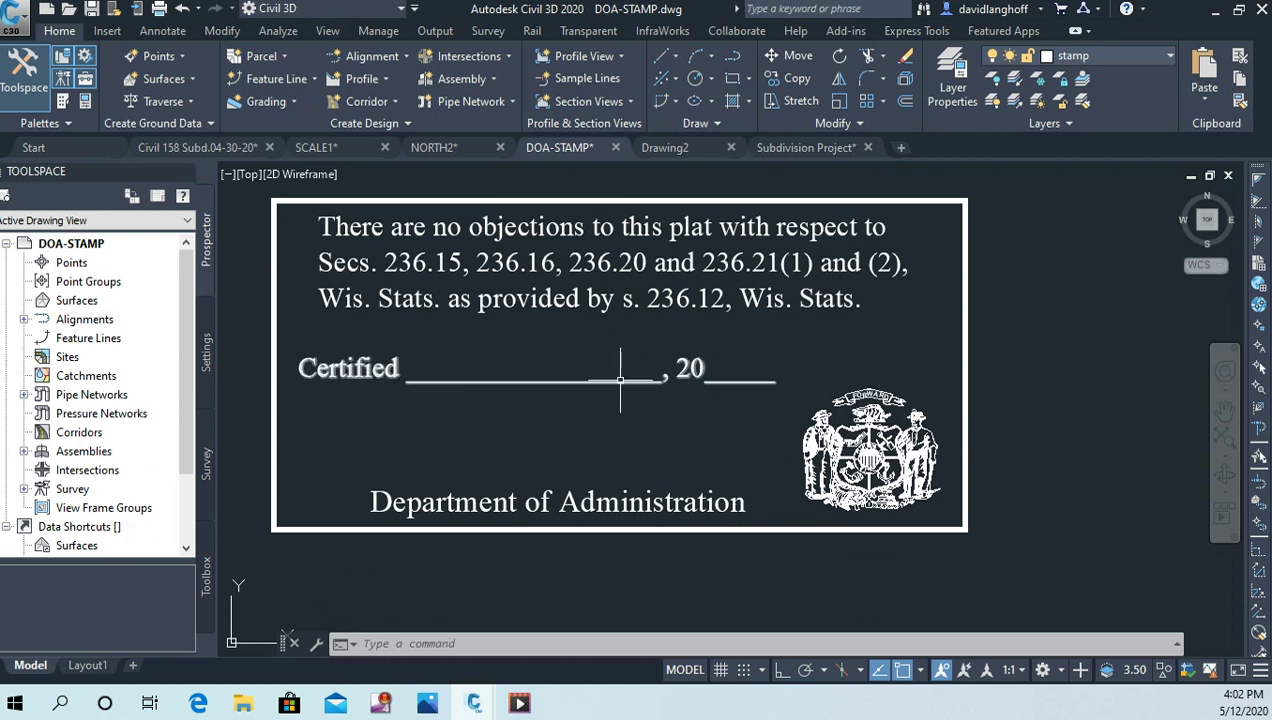
middle_click_drag(615, 383, 640, 402)
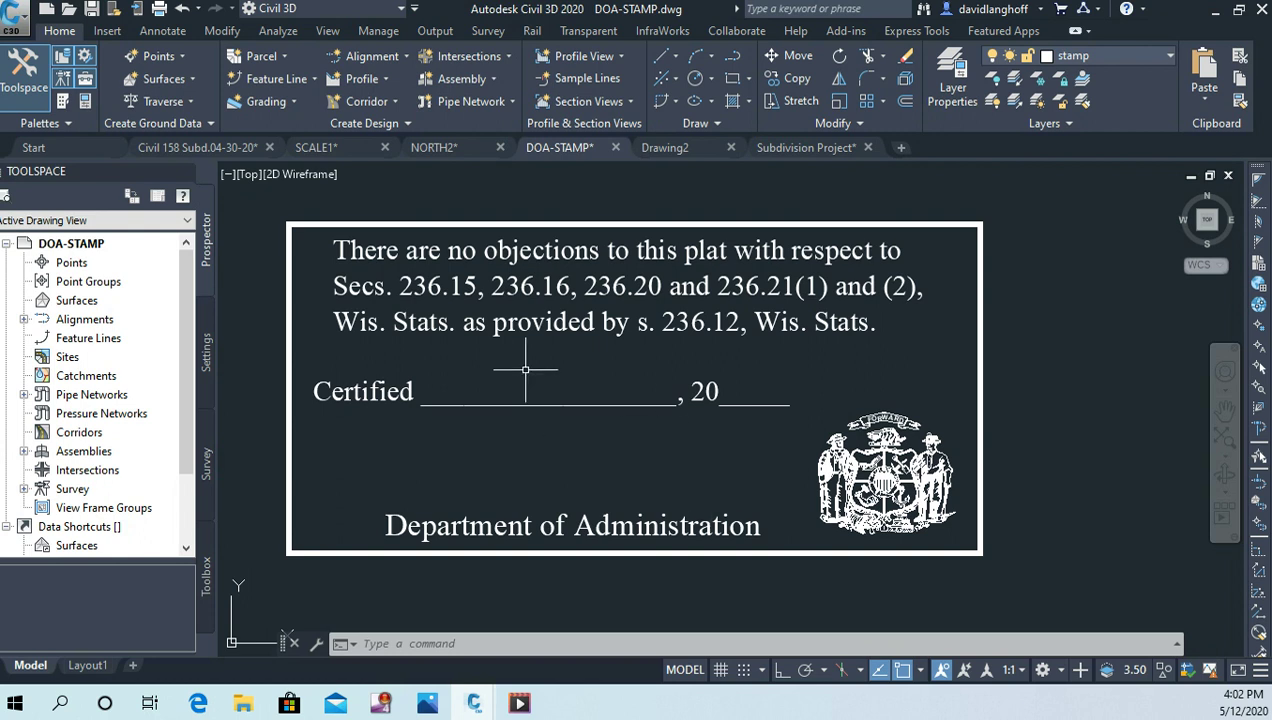
left_click(259, 585)
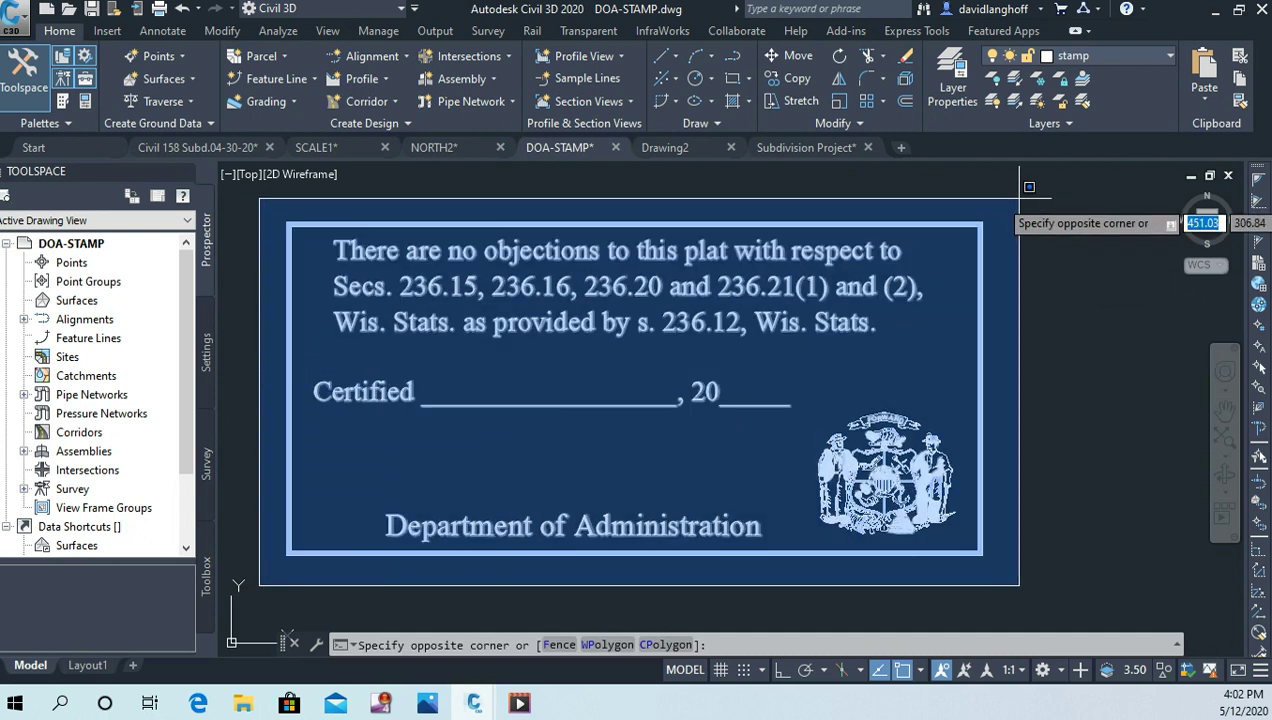
left_click(1029, 187)
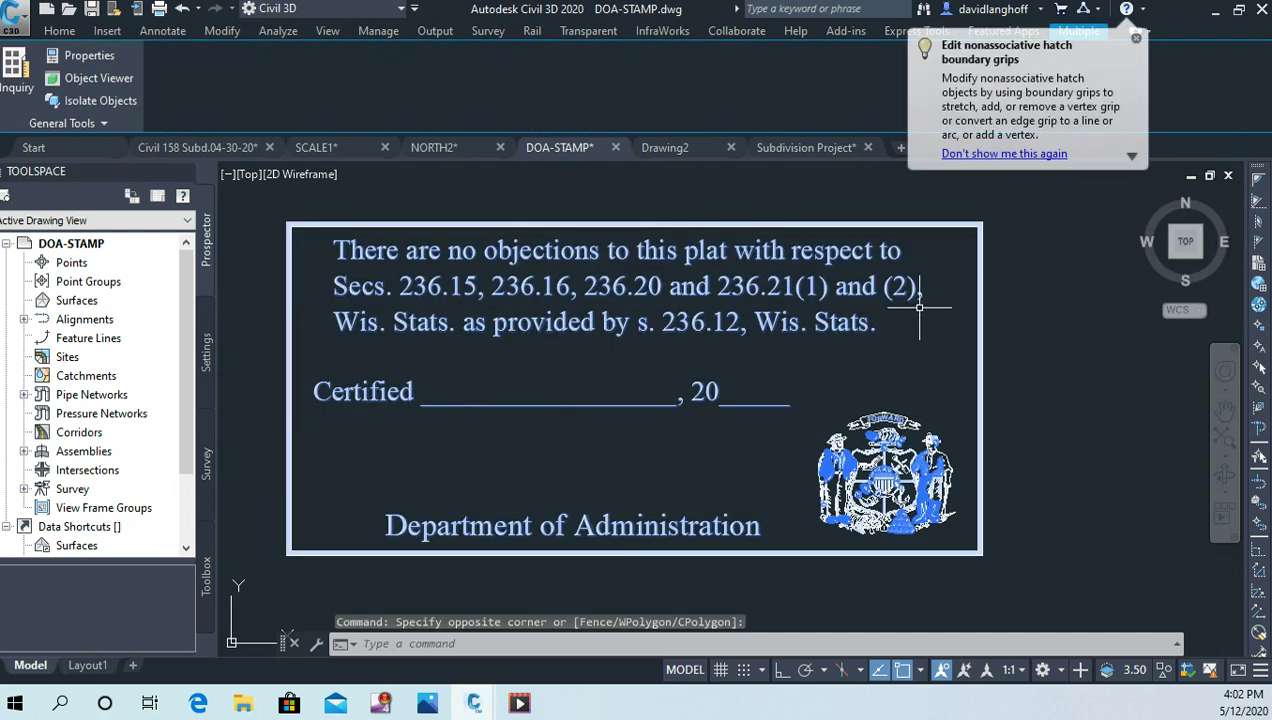
key("ctrl+c")
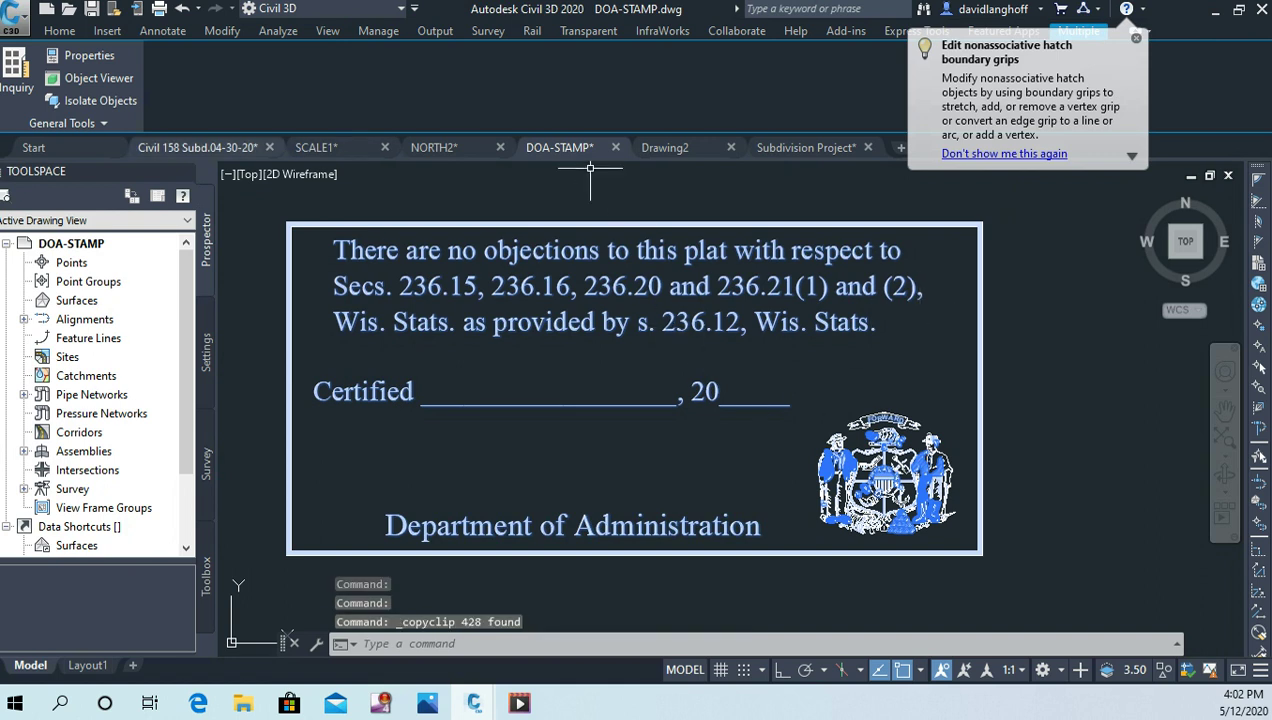
Paste the Department of Administration stamp into the Civil 158 Subd.04-30-20 drawing's Layout1, in the empty space right of the sheet
mouse_move(200, 147)
left_click(236, 243)
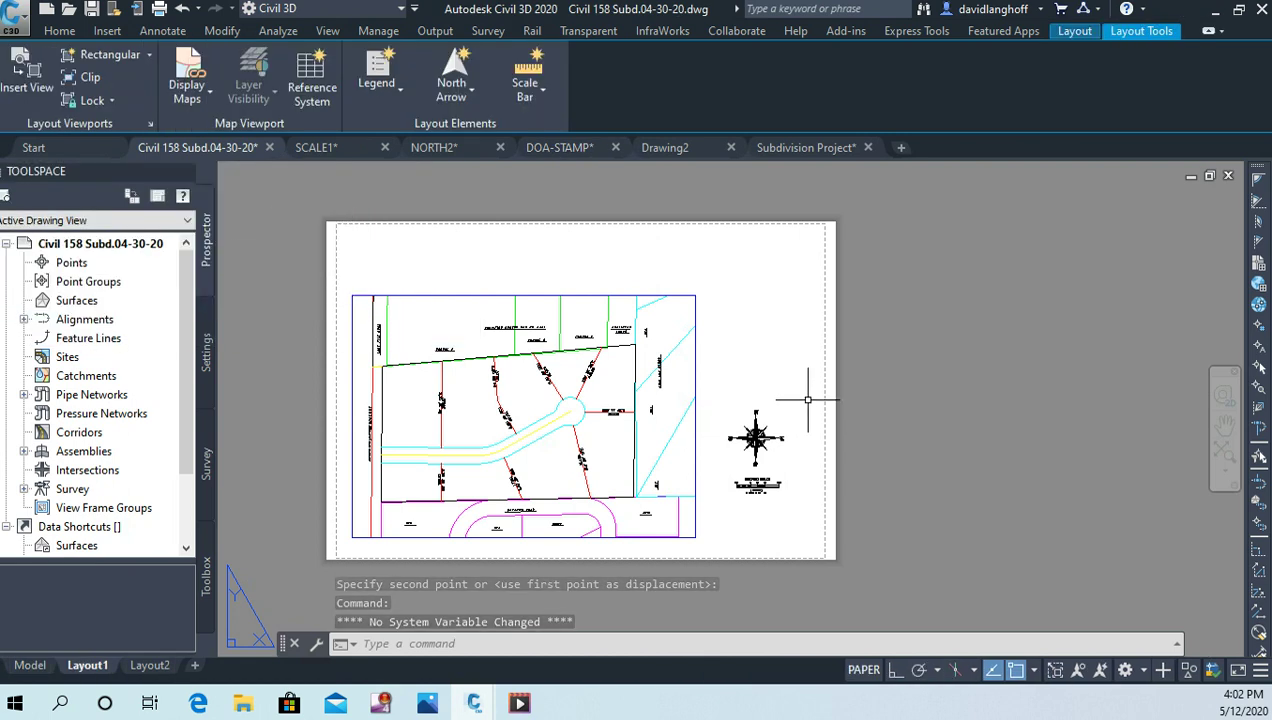
key("ctrl+v")
scroll(935, 445, "down", 3)
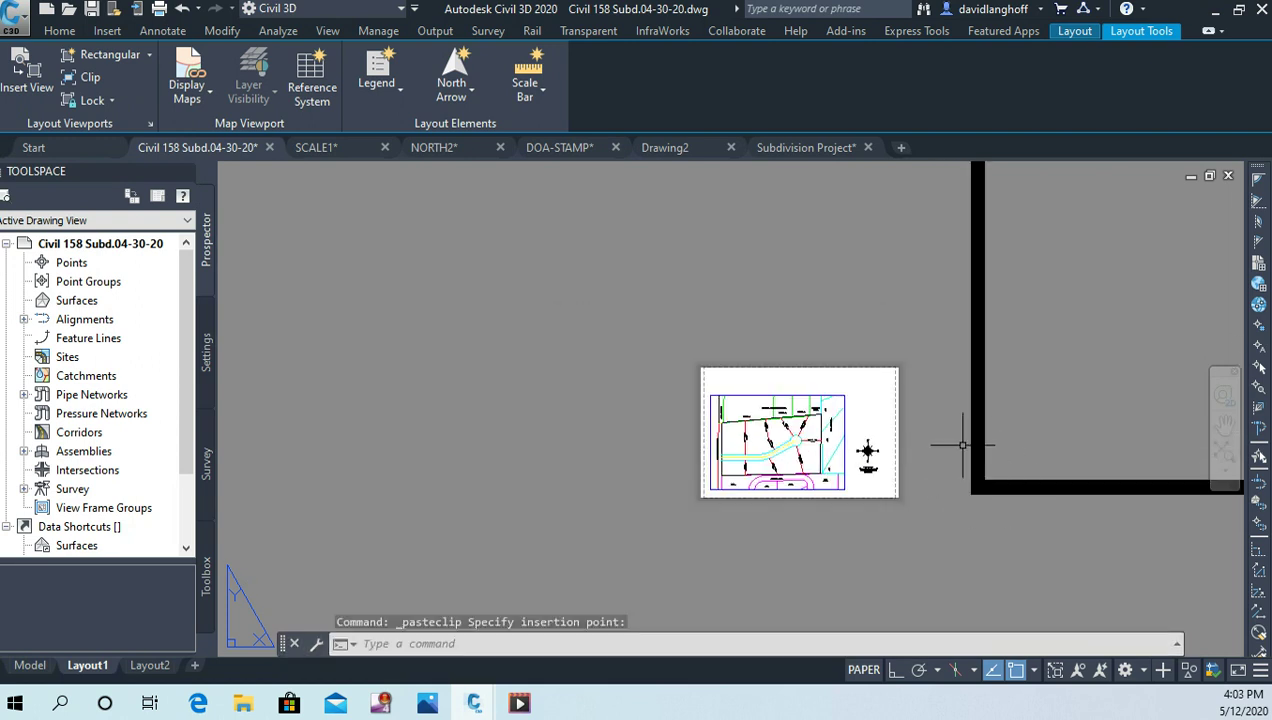
left_click(937, 440)
scroll(933, 444, "down", 5)
middle_click_drag(824, 441, 378, 509)
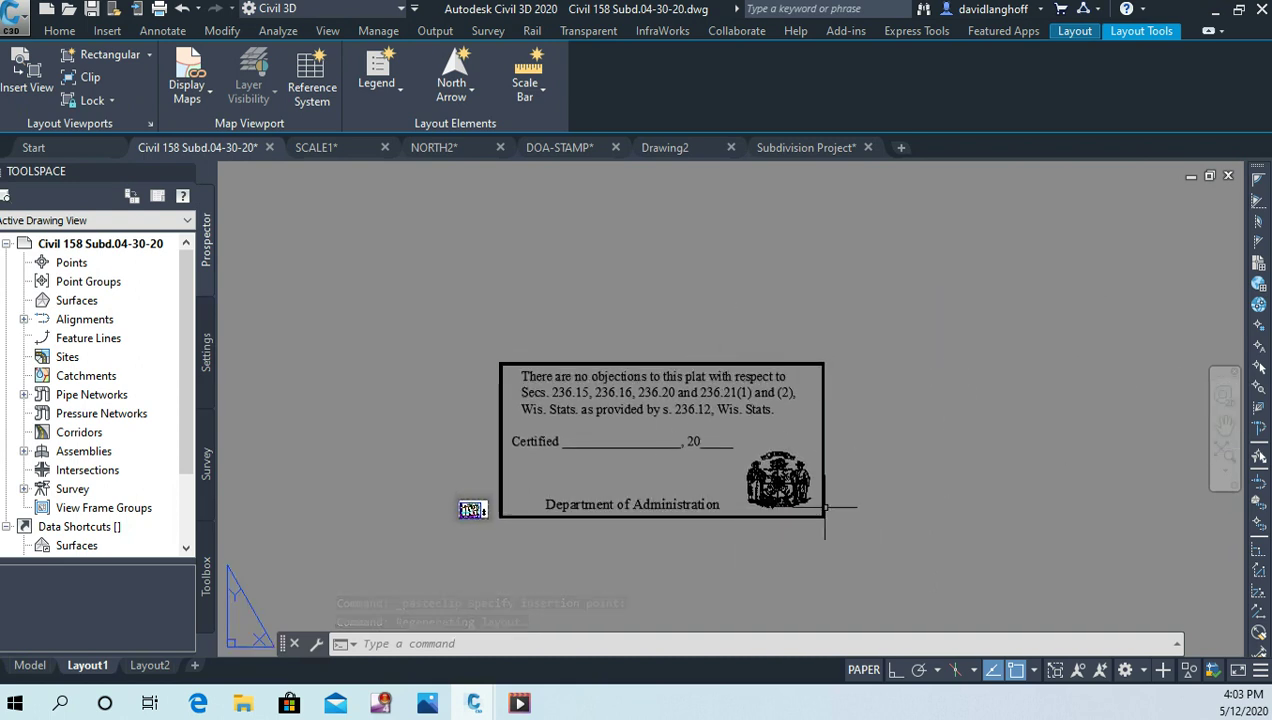
Scale the whole Department of Administration stamp by a factor of .1 about the lower-left corner of its border
scroll(786, 503, "up", 5)
middle_click_drag(818, 467, 702, 382)
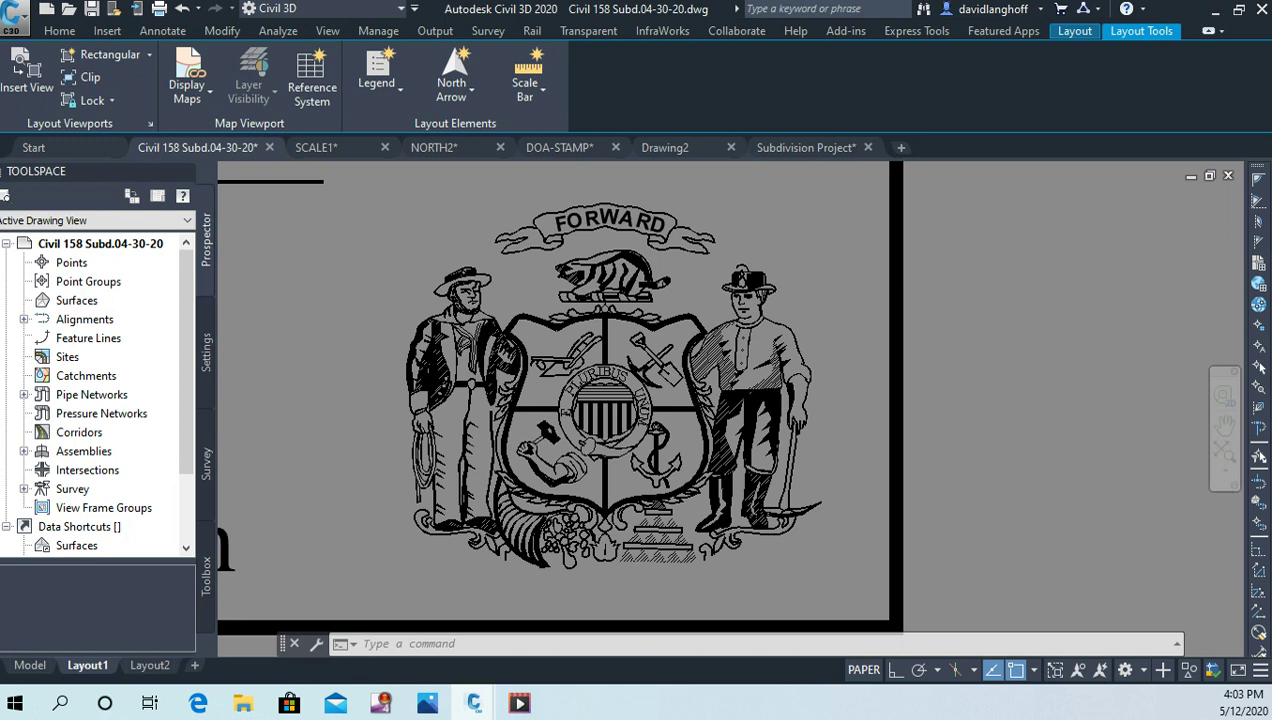
scroll(700, 382, "down", 5)
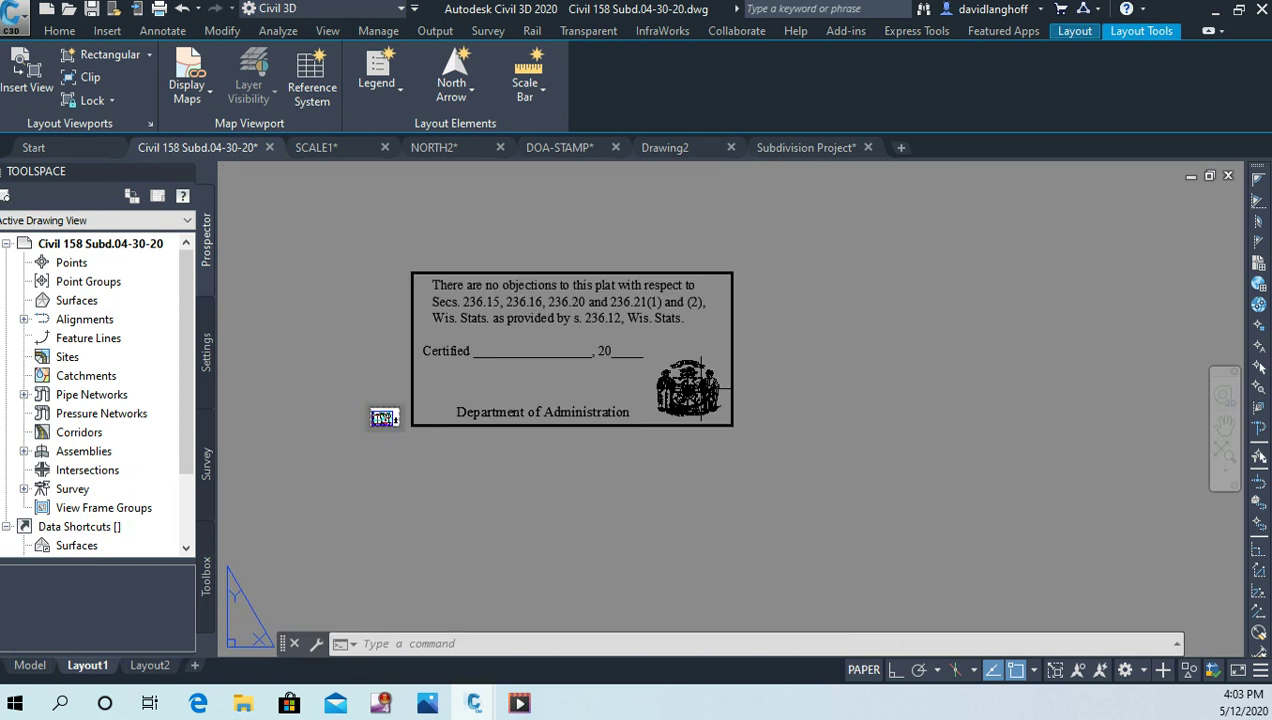
middle_click_drag(383, 420, 467, 455)
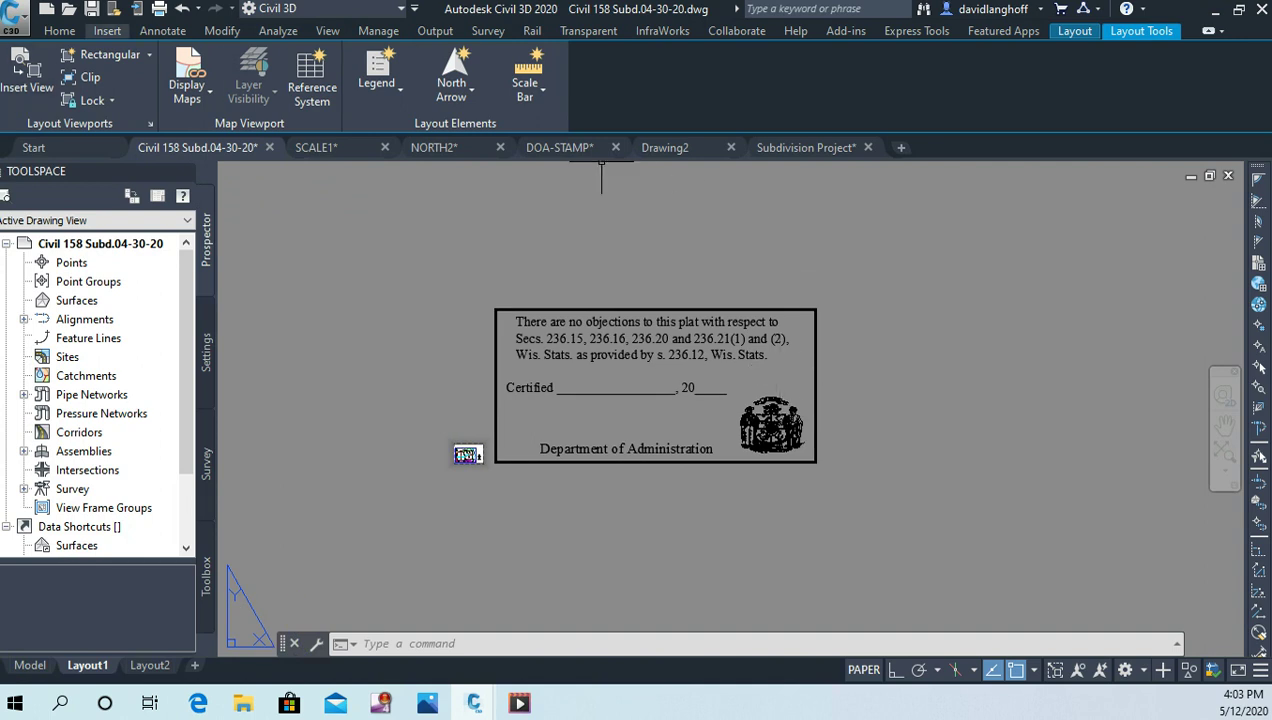
left_click(59, 31)
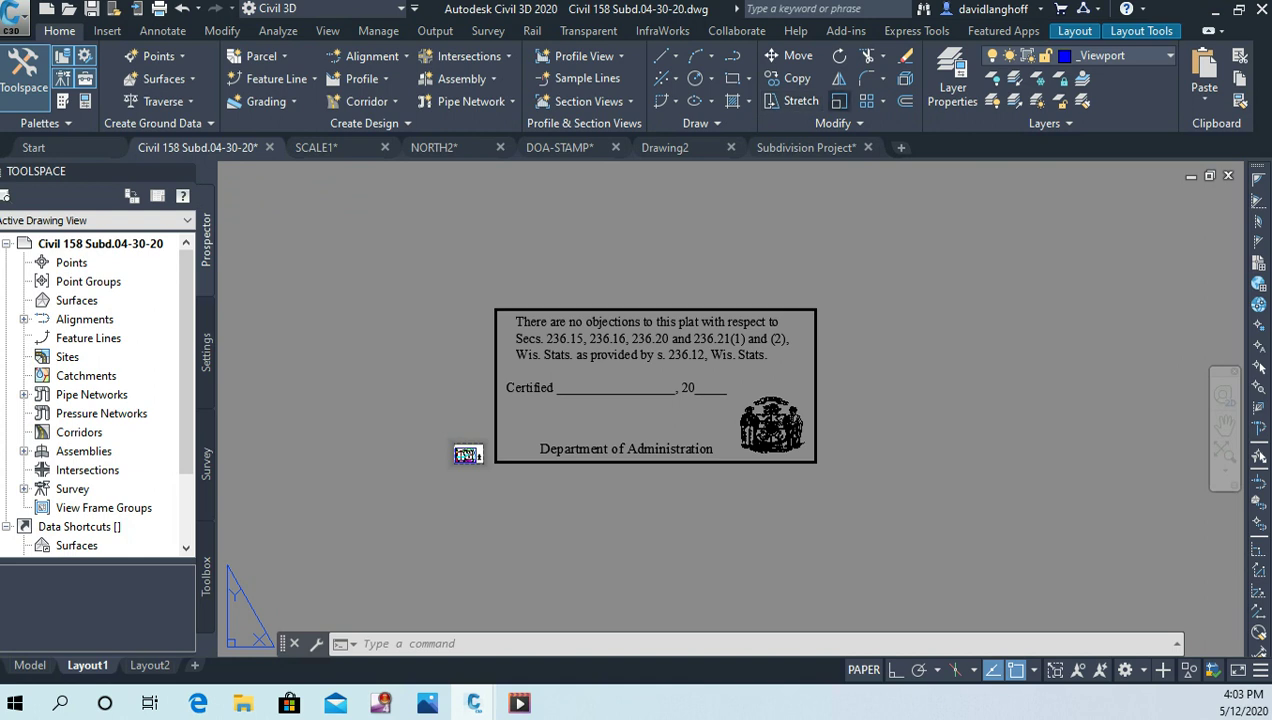
left_click(839, 100)
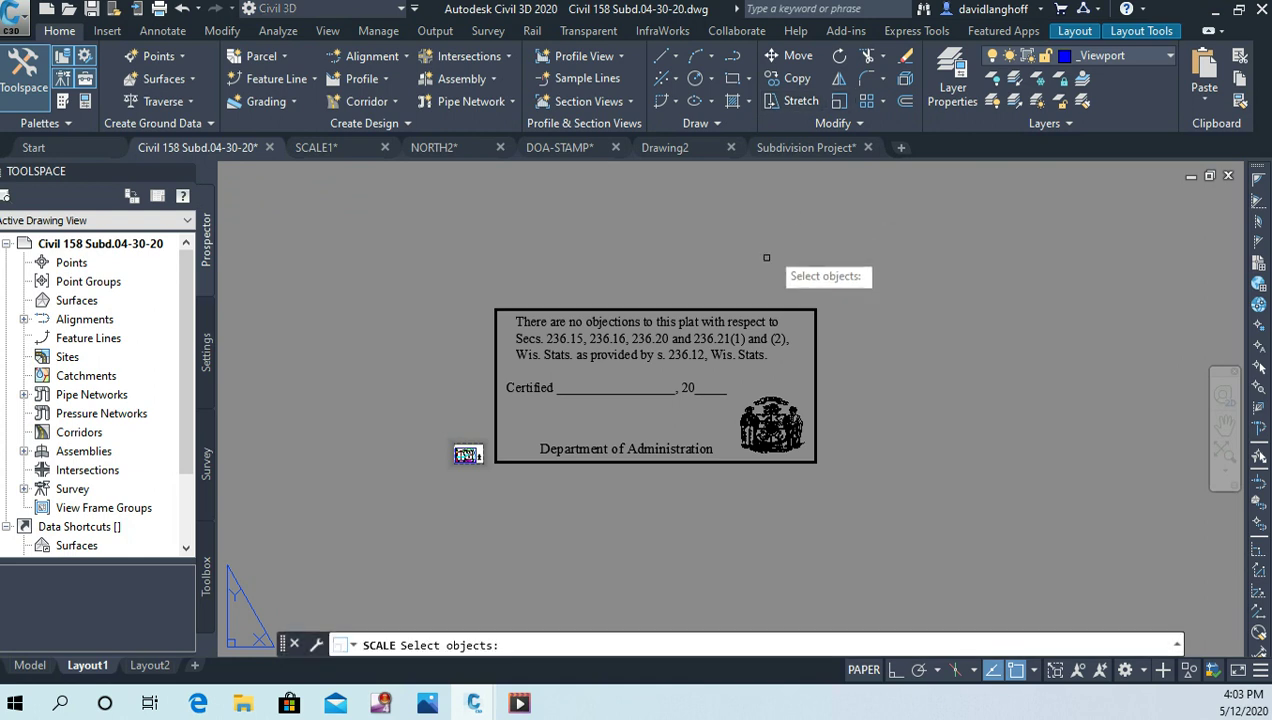
left_click(492, 473)
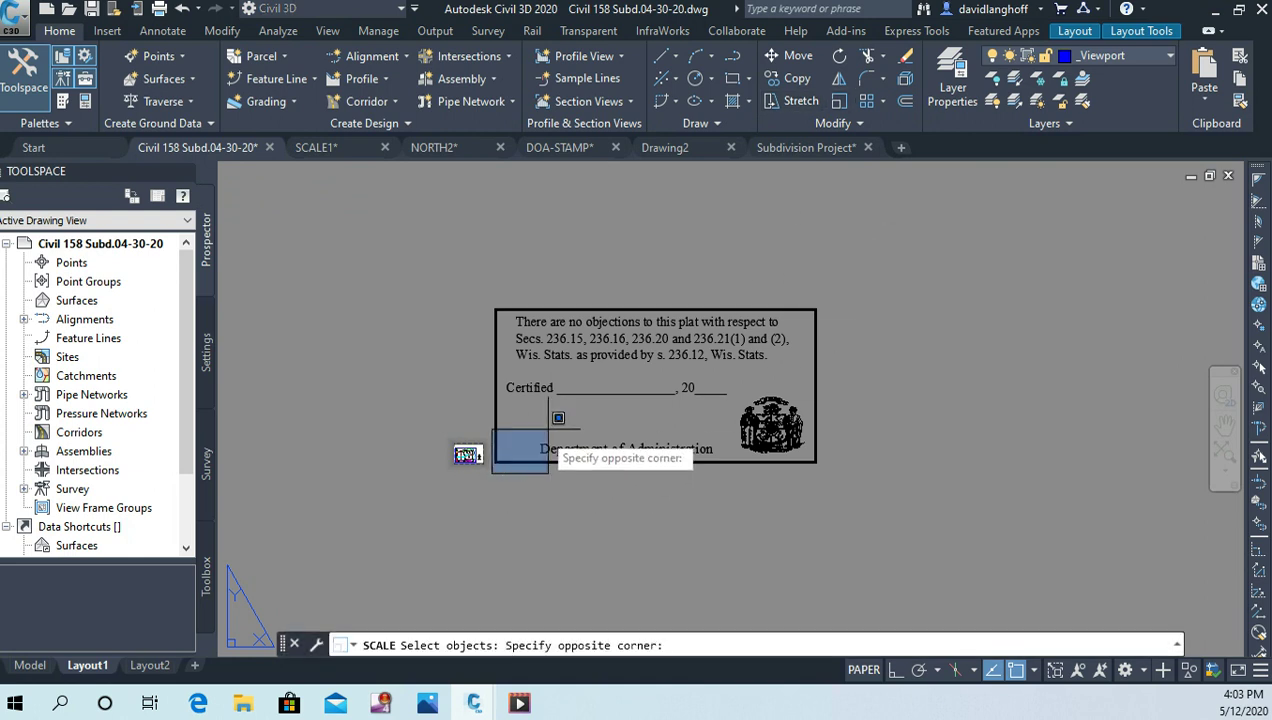
left_click(839, 286)
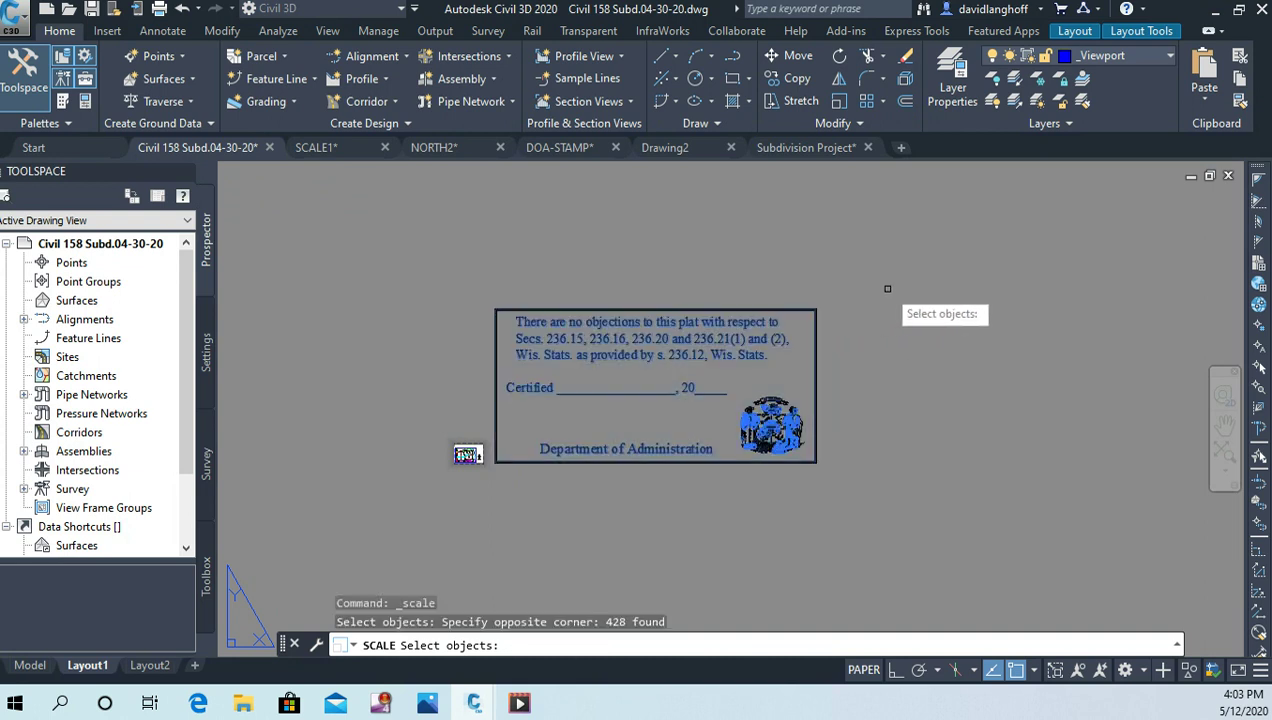
key("Return")
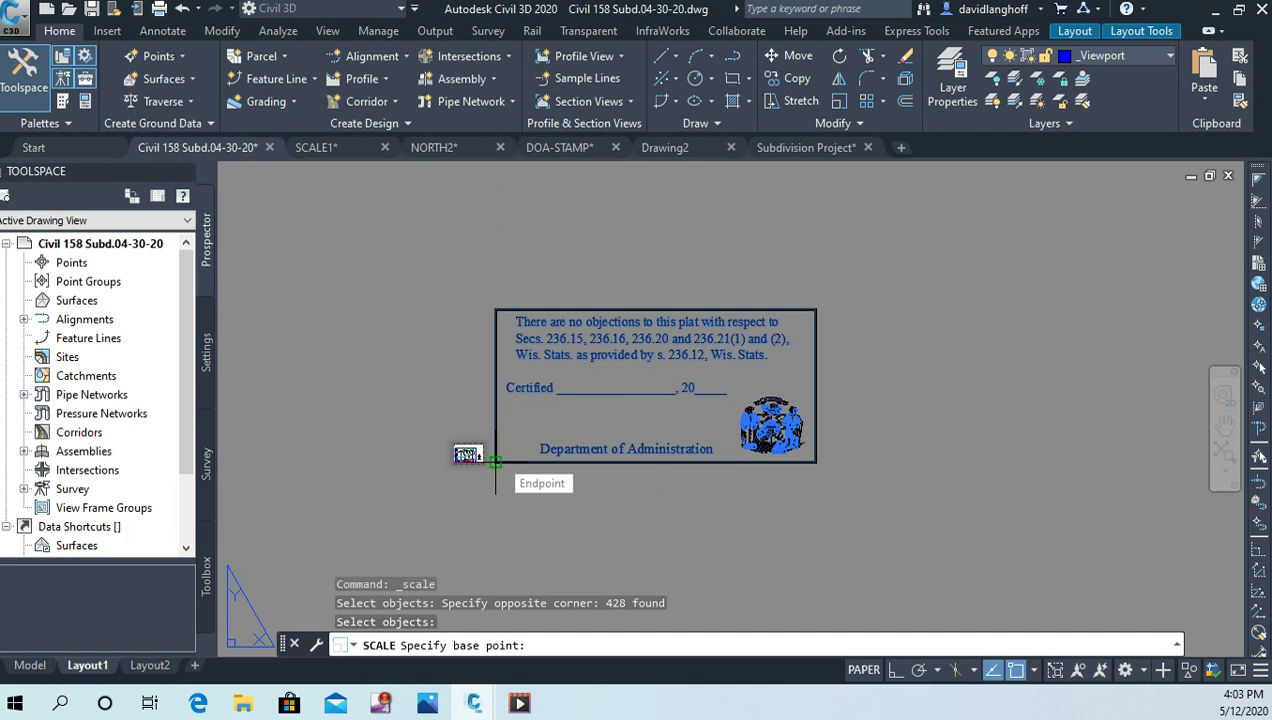
left_click(495, 461)
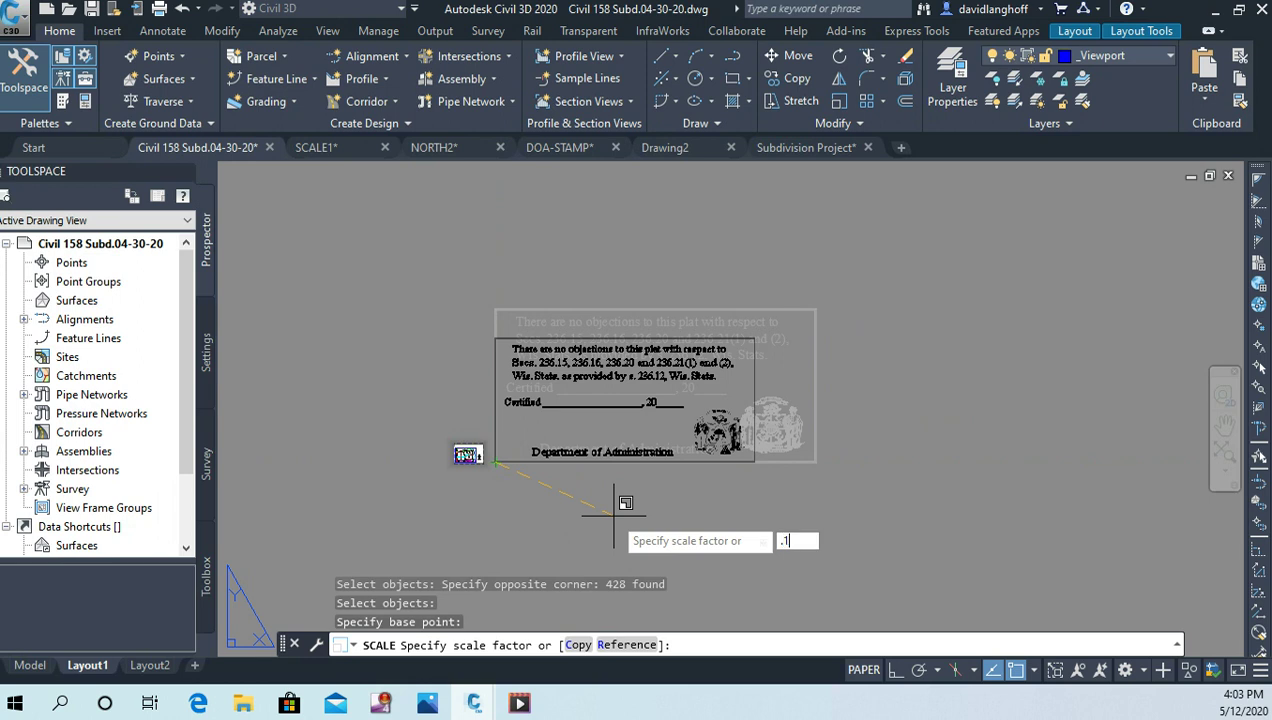
key("Return")
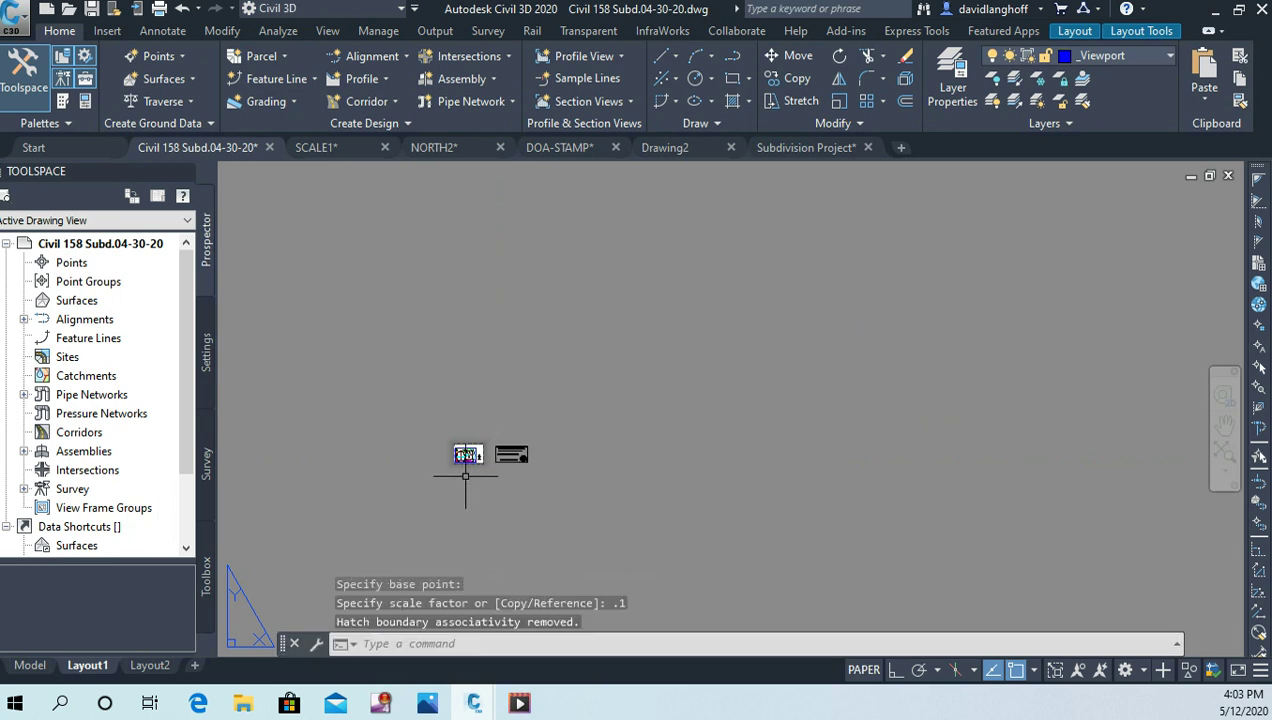
Scale the entire Department of Administration stamp down again by a factor of .1, using its border's lower-left corner as base point
left_click_drag(465, 475, 589, 520)
scroll(646, 523, "up", 5)
scroll(846, 411, "up", 8)
scroll(776, 405, "up", 2)
scroll(776, 406, "down", 8)
middle_click_drag(733, 400, 757, 402)
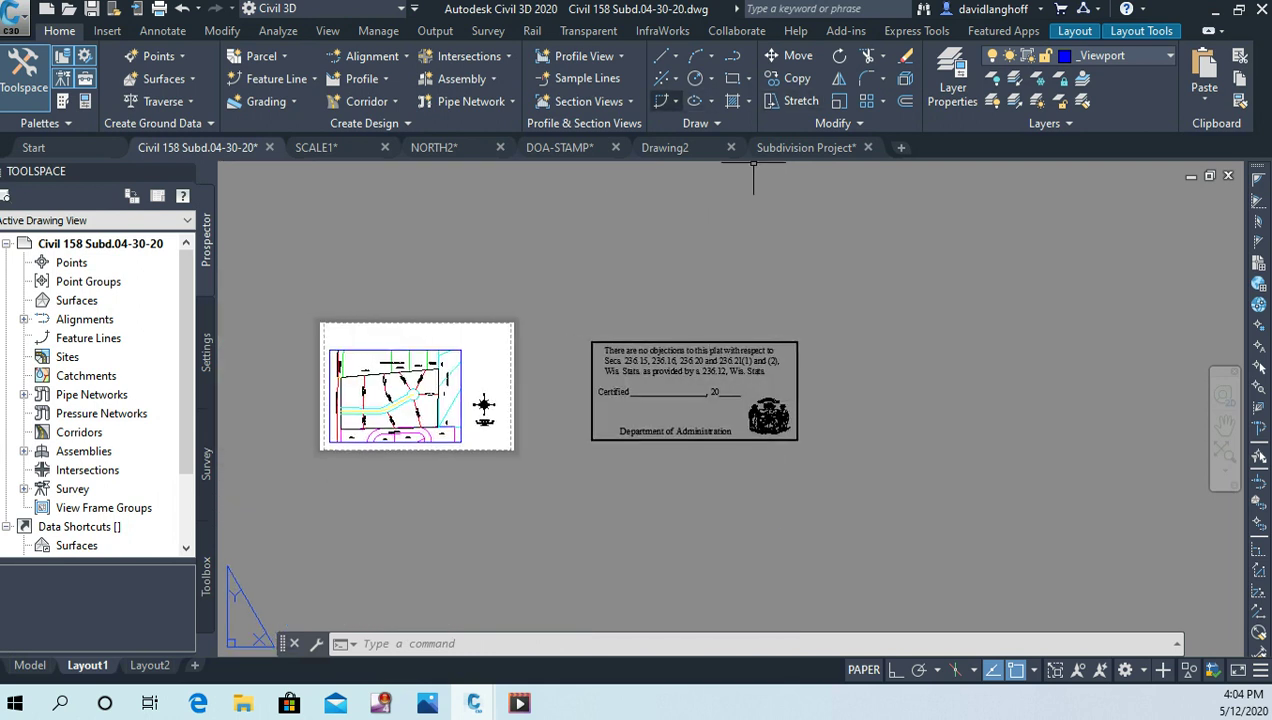
left_click(839, 101)
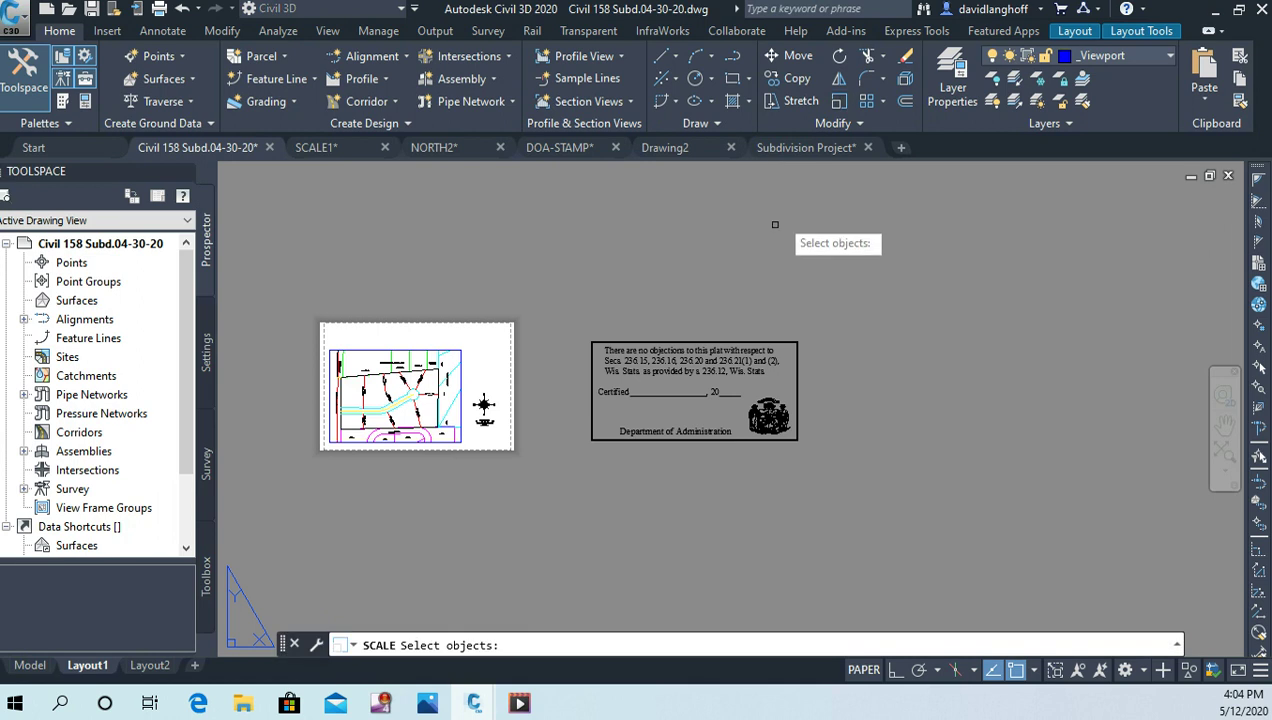
left_click(570, 468)
left_click(830, 262)
key("Return")
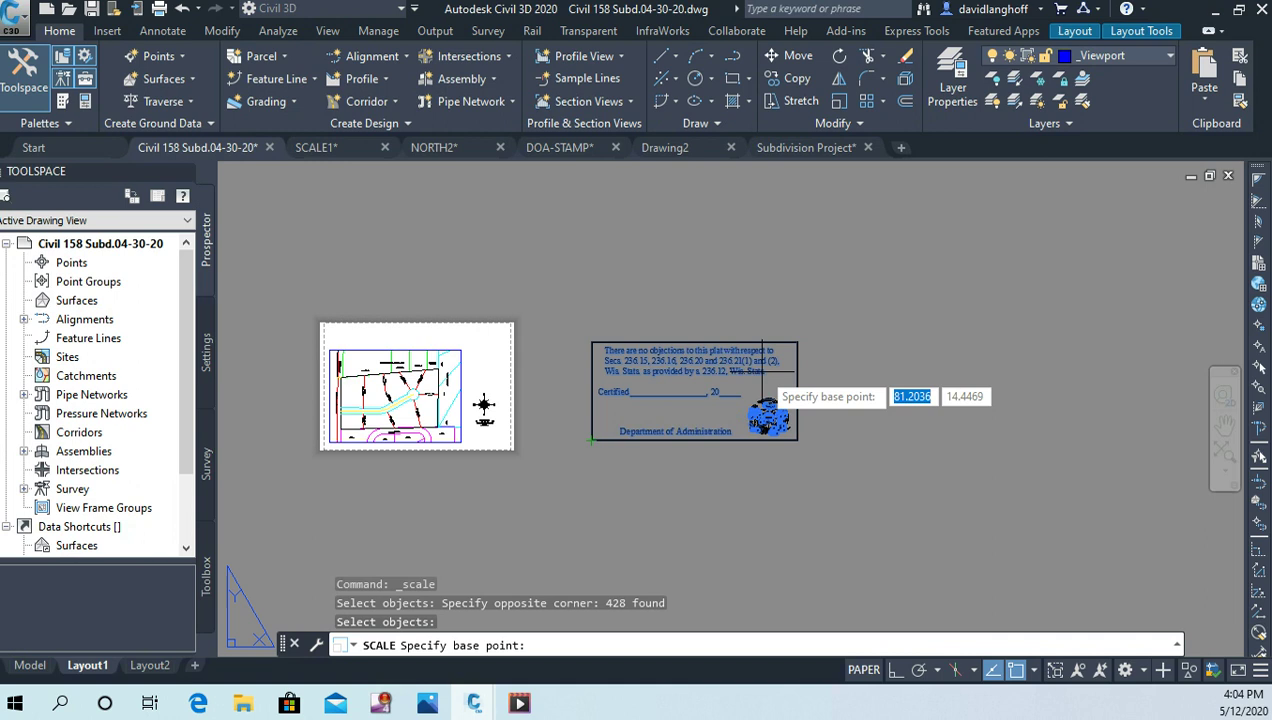
left_click(591, 440)
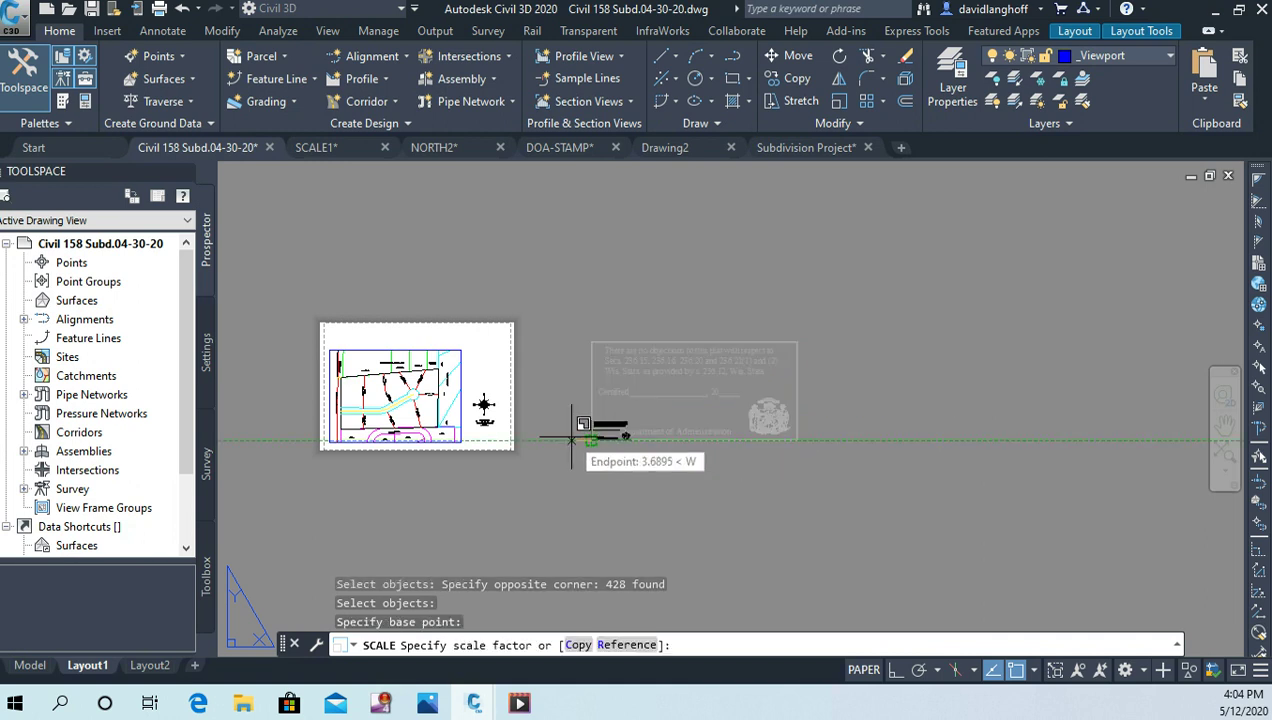
type(".")
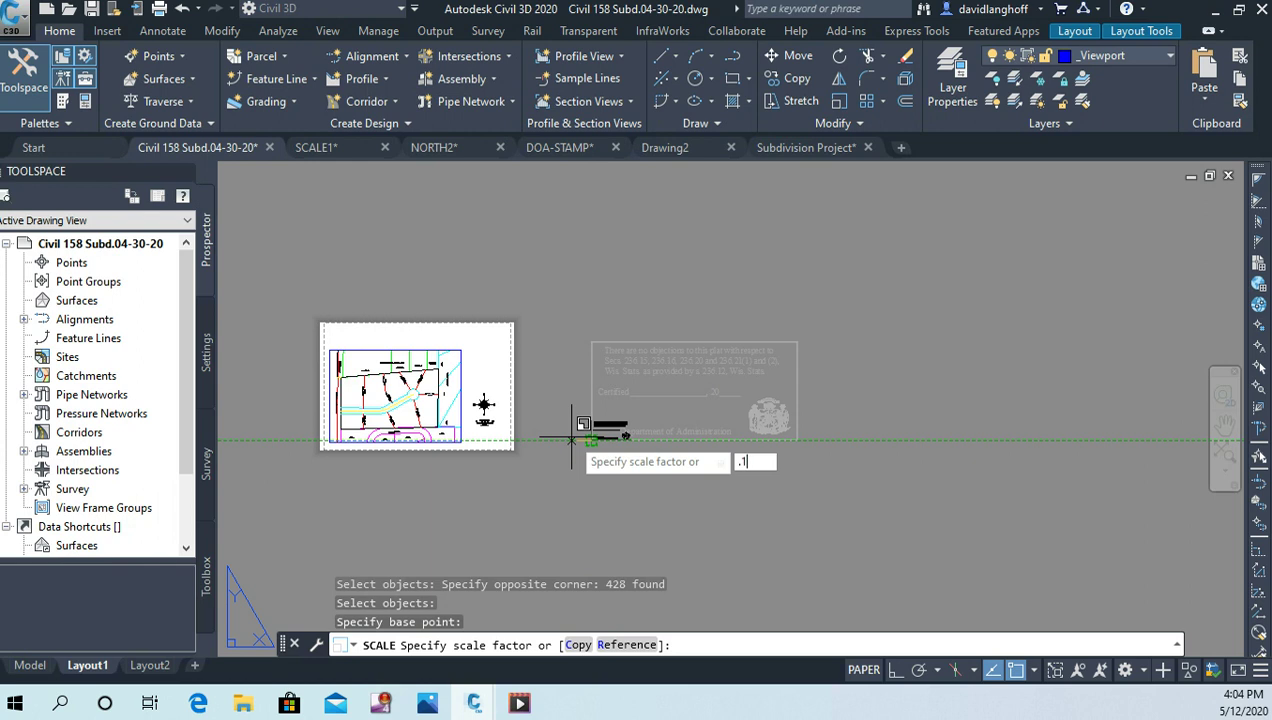
type("1")
key("Return")
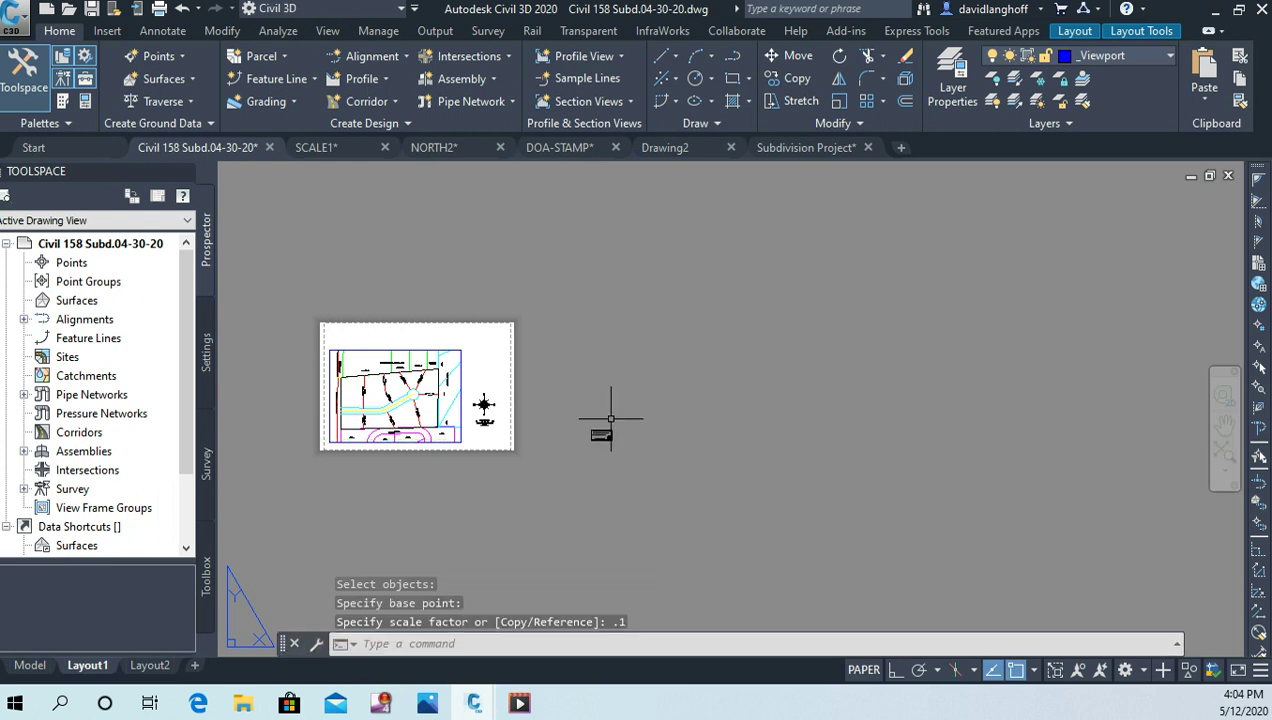
Measure the width of the reduced stamp along the bottom edge of its border, from corner to corner
scroll(628, 438, "up", 10)
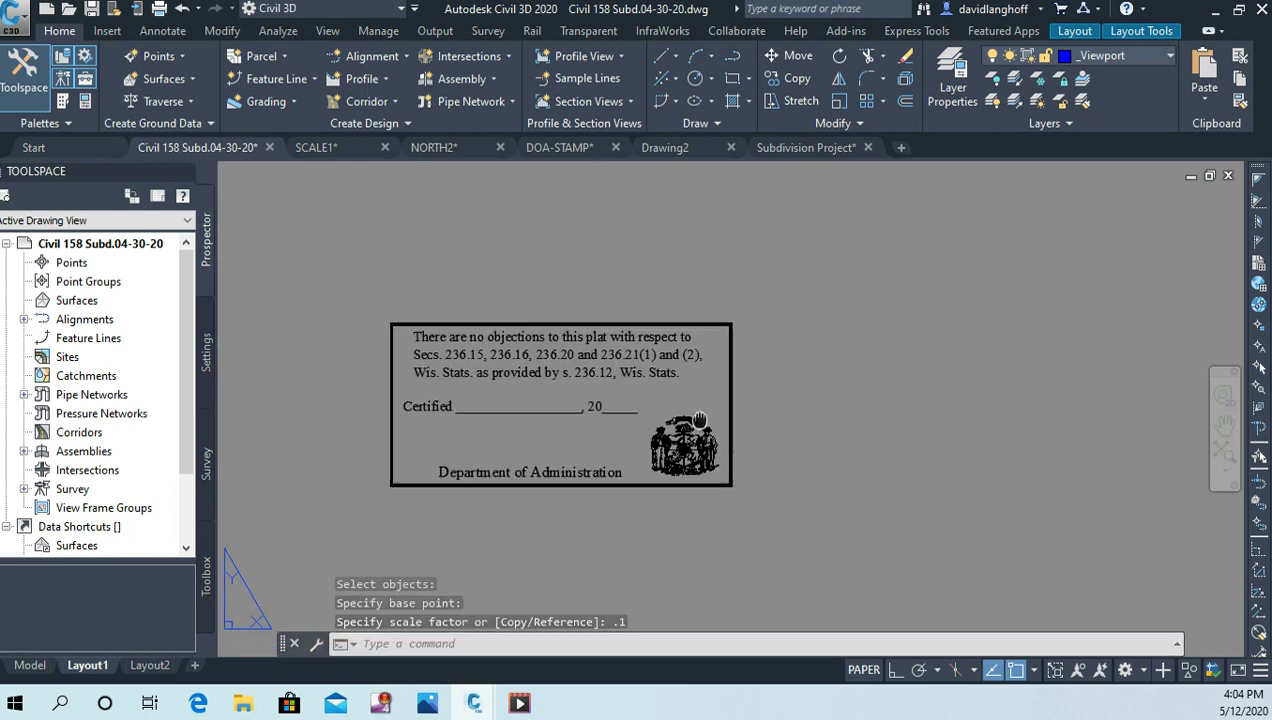
scroll(704, 497, "up", 3)
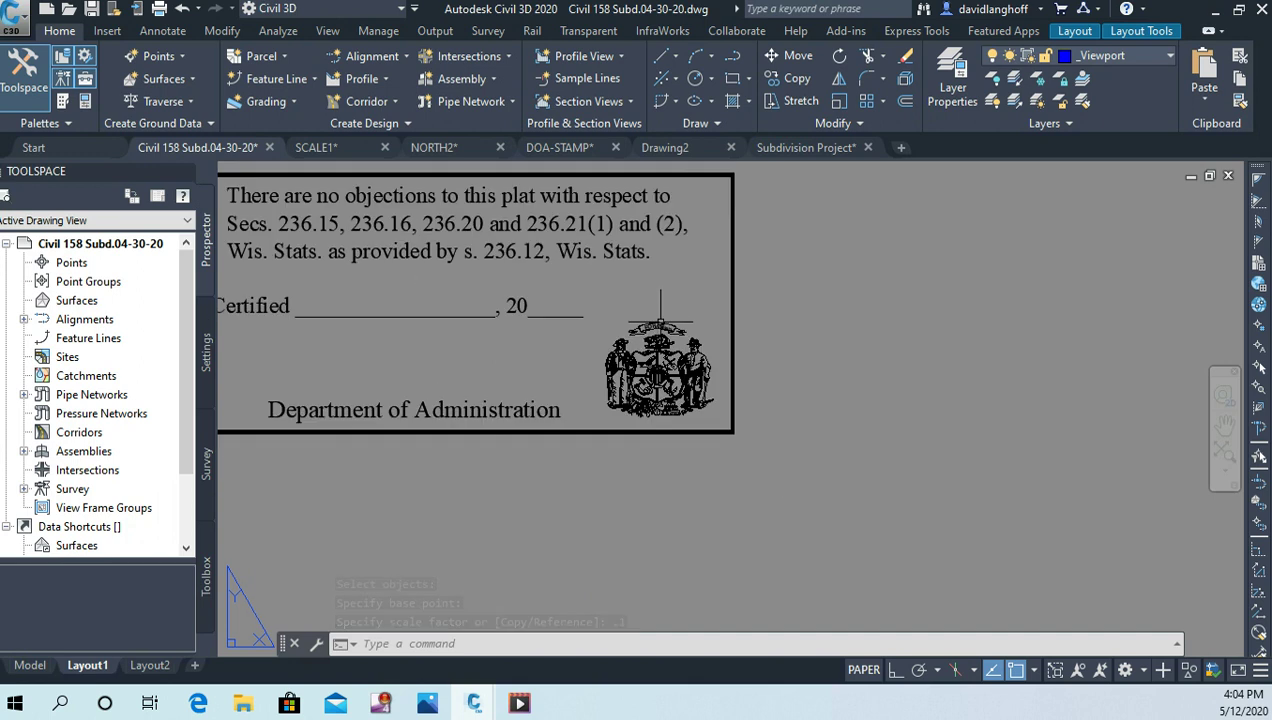
middle_click_drag(661, 322, 770, 358)
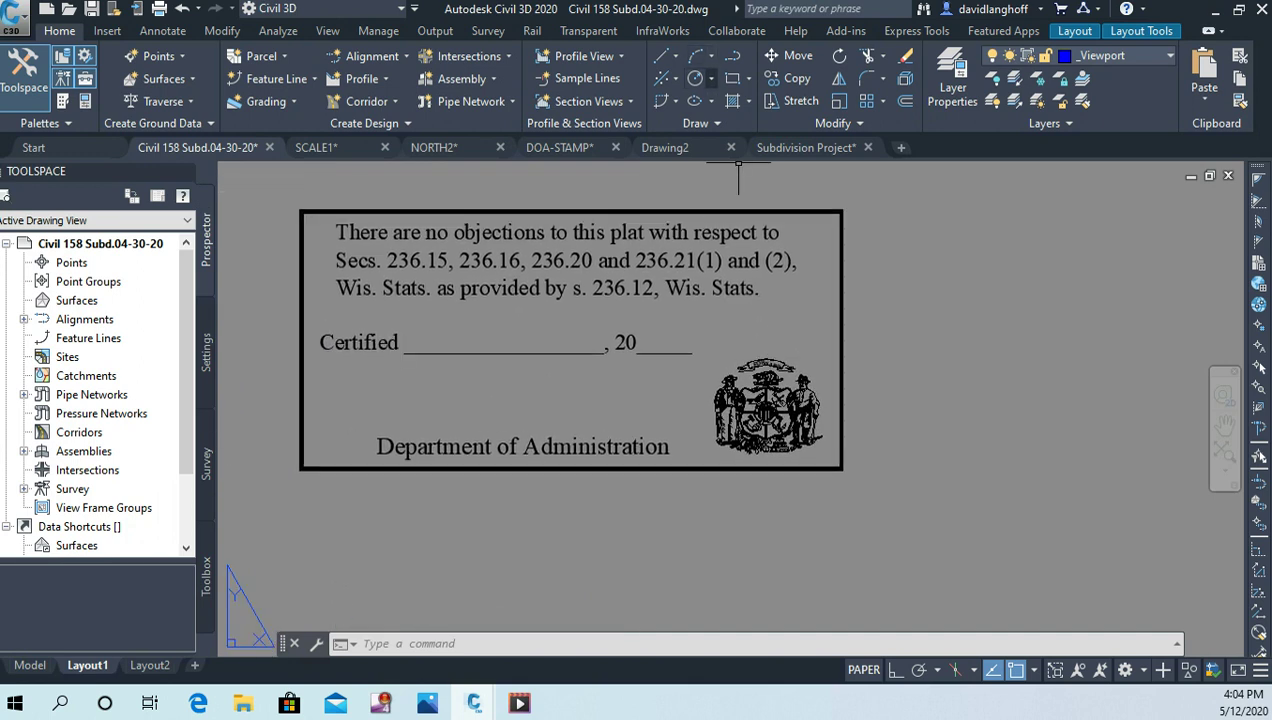
type("di")
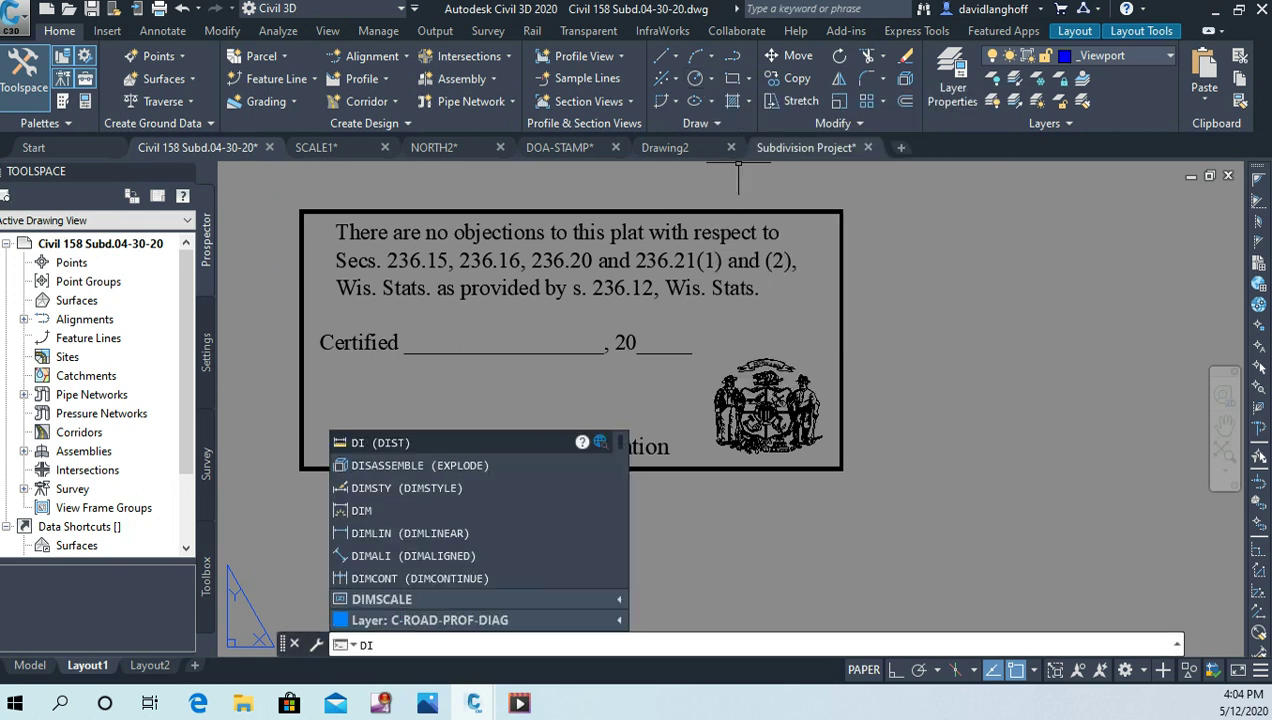
key("Return")
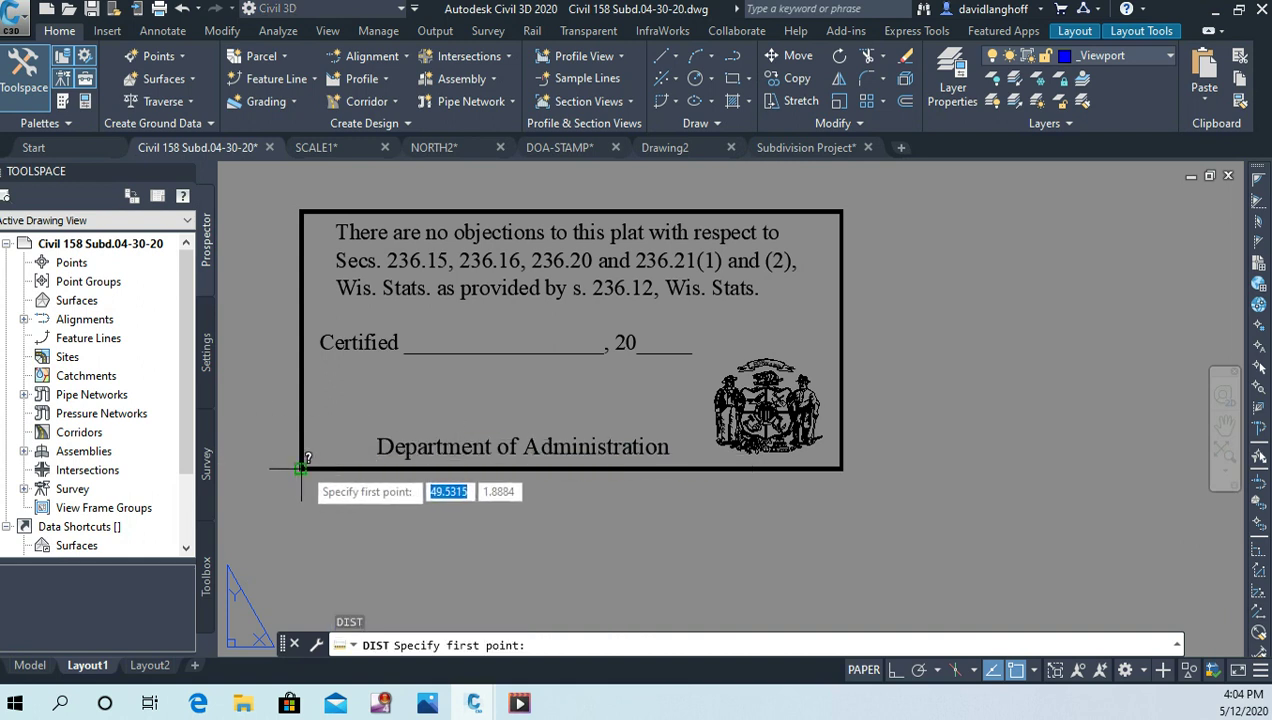
left_click(300, 467)
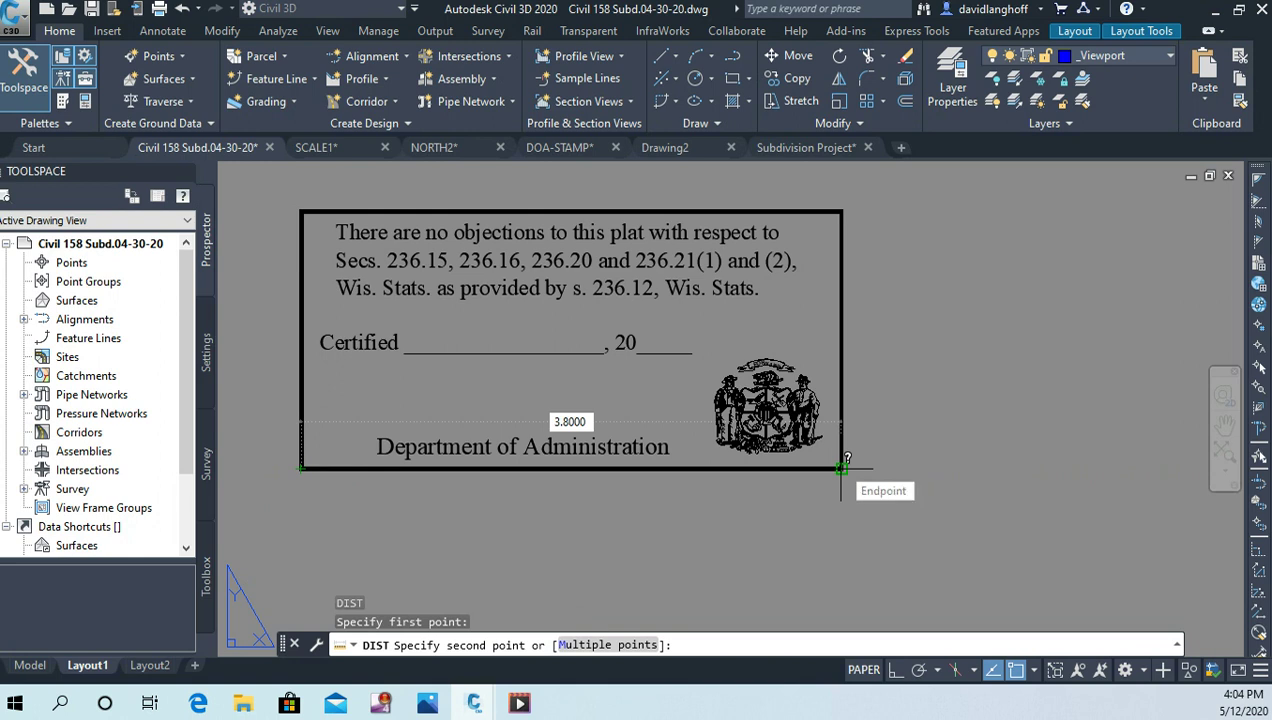
left_click(841, 468)
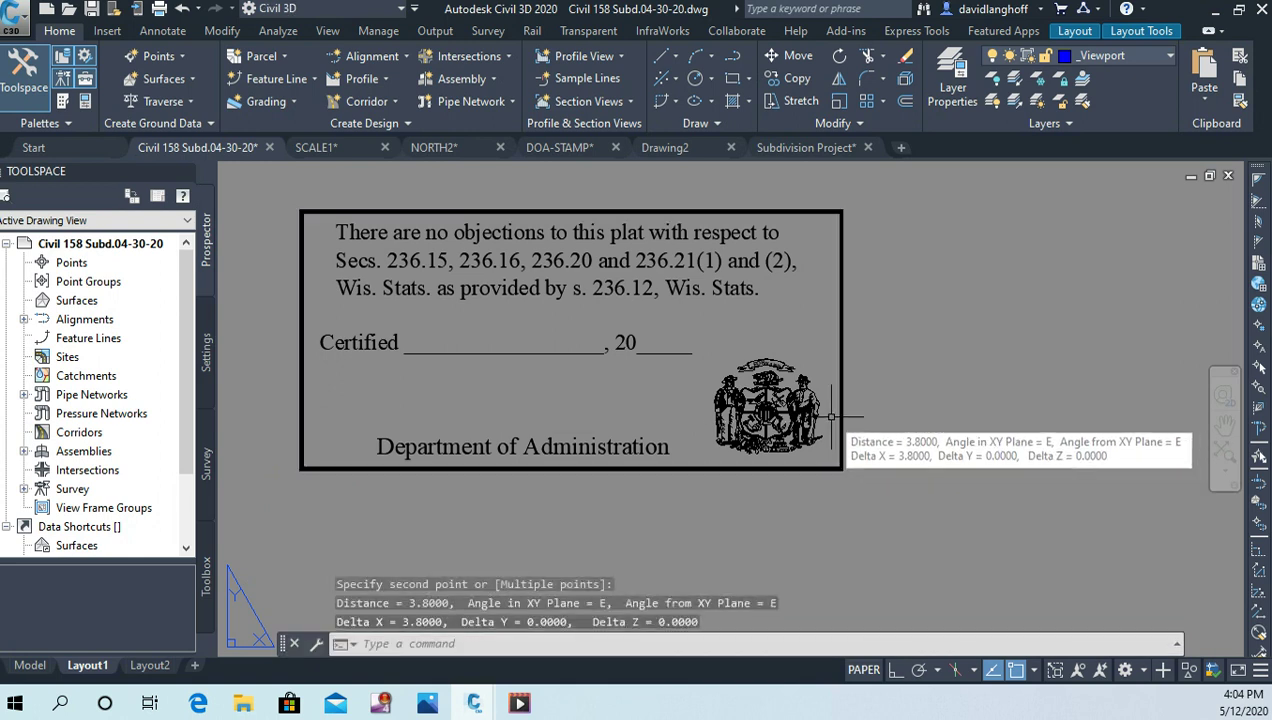
Move the complete Department of Administration stamp onto the sheet, into the lower-right corner below the graphic scale
scroll(833, 384, "down", 4)
scroll(833, 384, "down", 3)
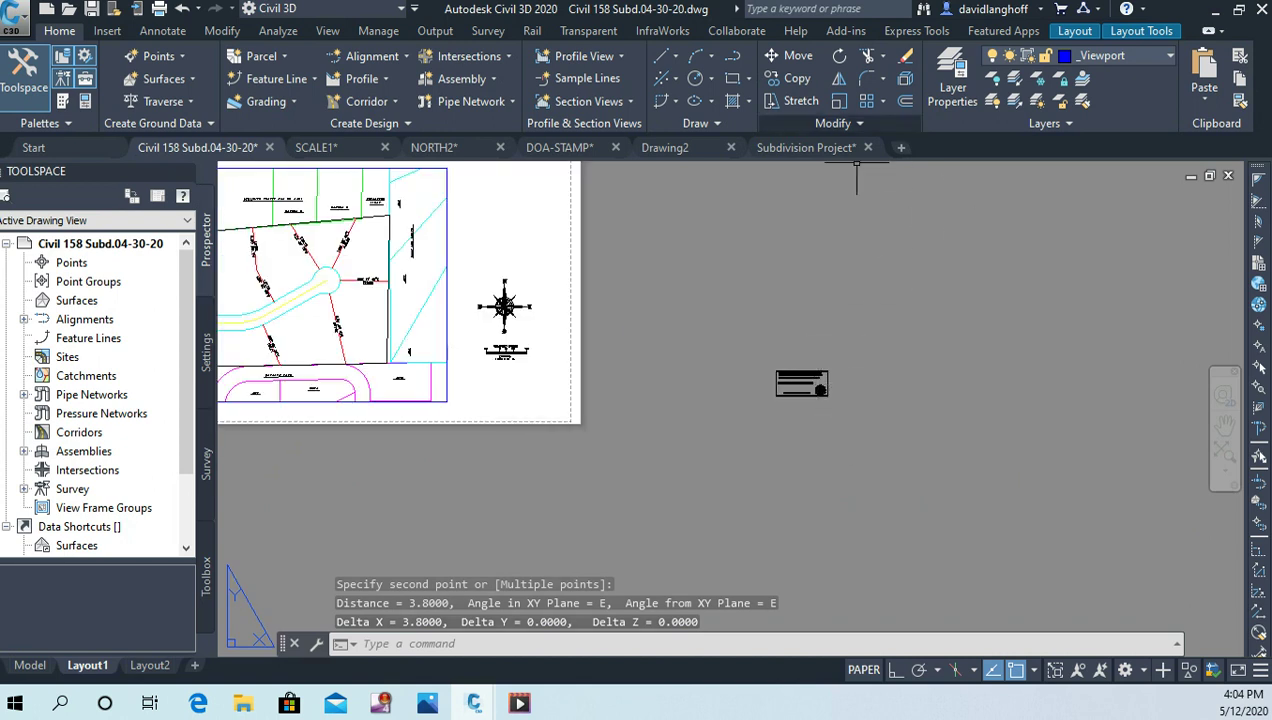
left_click(790, 55)
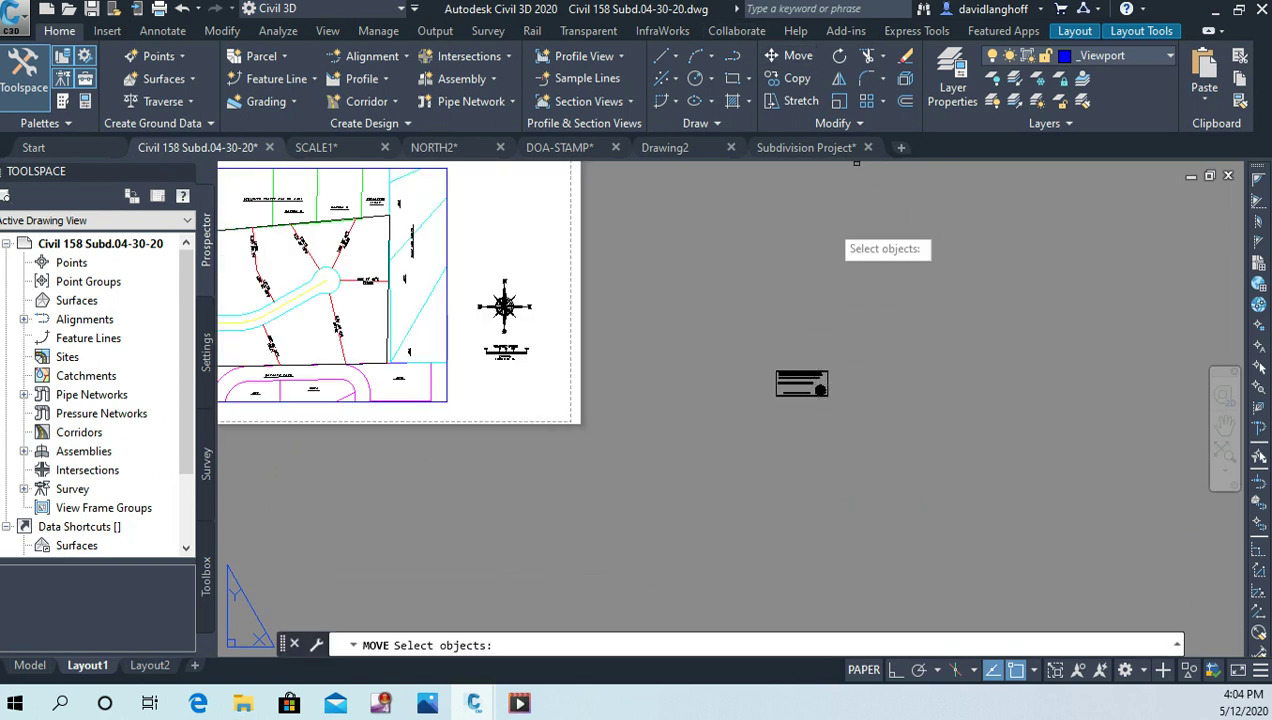
left_click(840, 342)
left_click(735, 446)
key("Return")
left_click(778, 412)
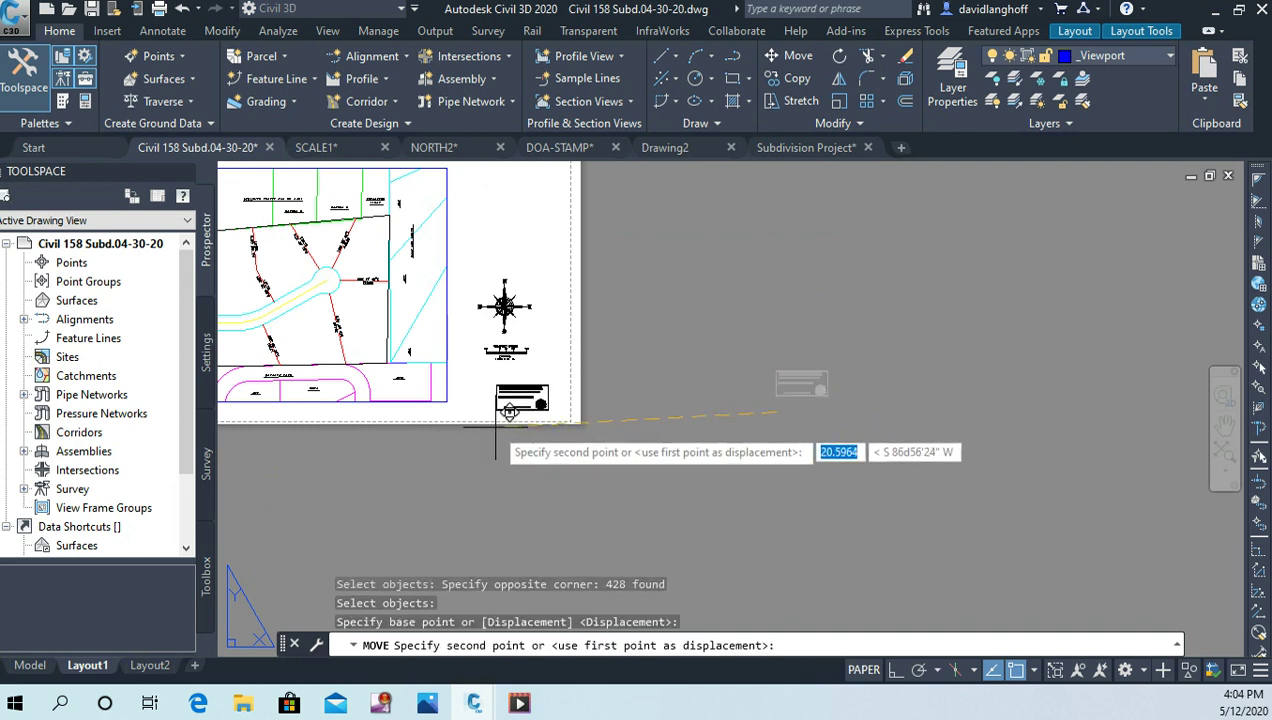
left_click(495, 427)
scroll(504, 410, "up", 4)
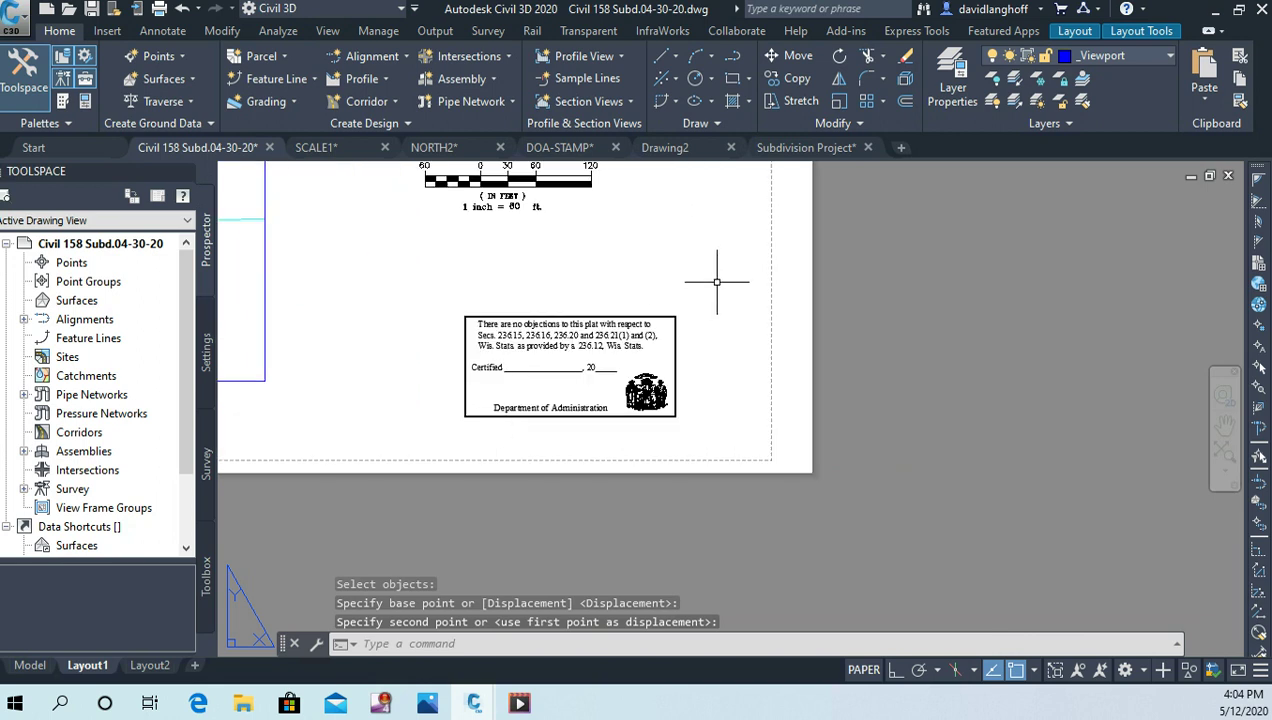
Move the north arrow and graphic scale together down and to the right, centring them above the Department of Administration stamp
scroll(724, 275, "down", 3)
middle_click_drag(724, 278, 749, 428)
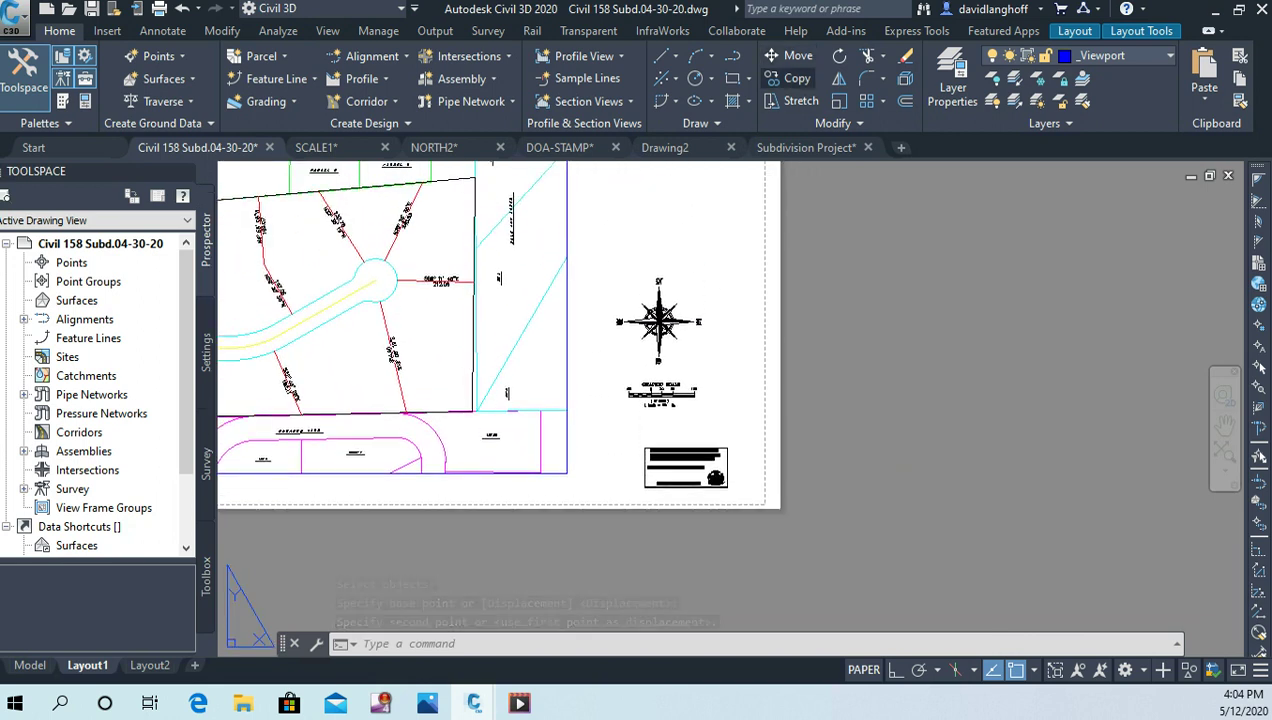
left_click(790, 55)
left_click(738, 263)
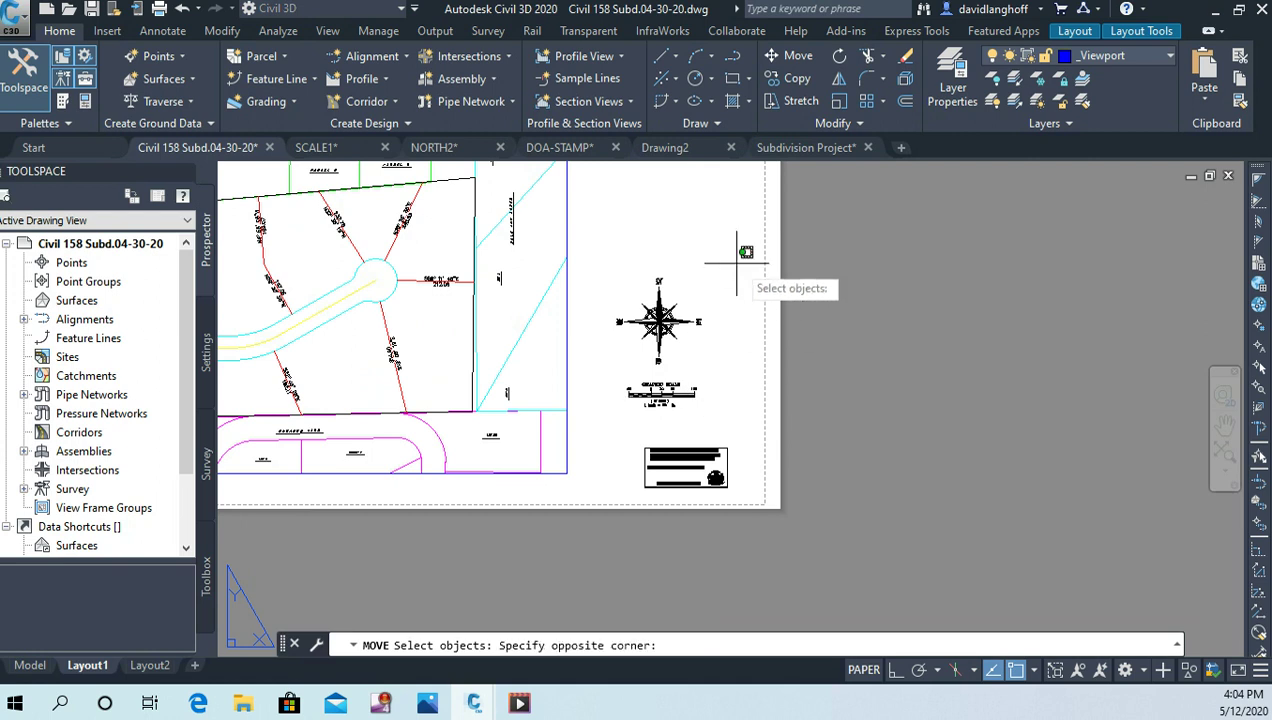
left_click(590, 409)
key("Return")
left_click(689, 323)
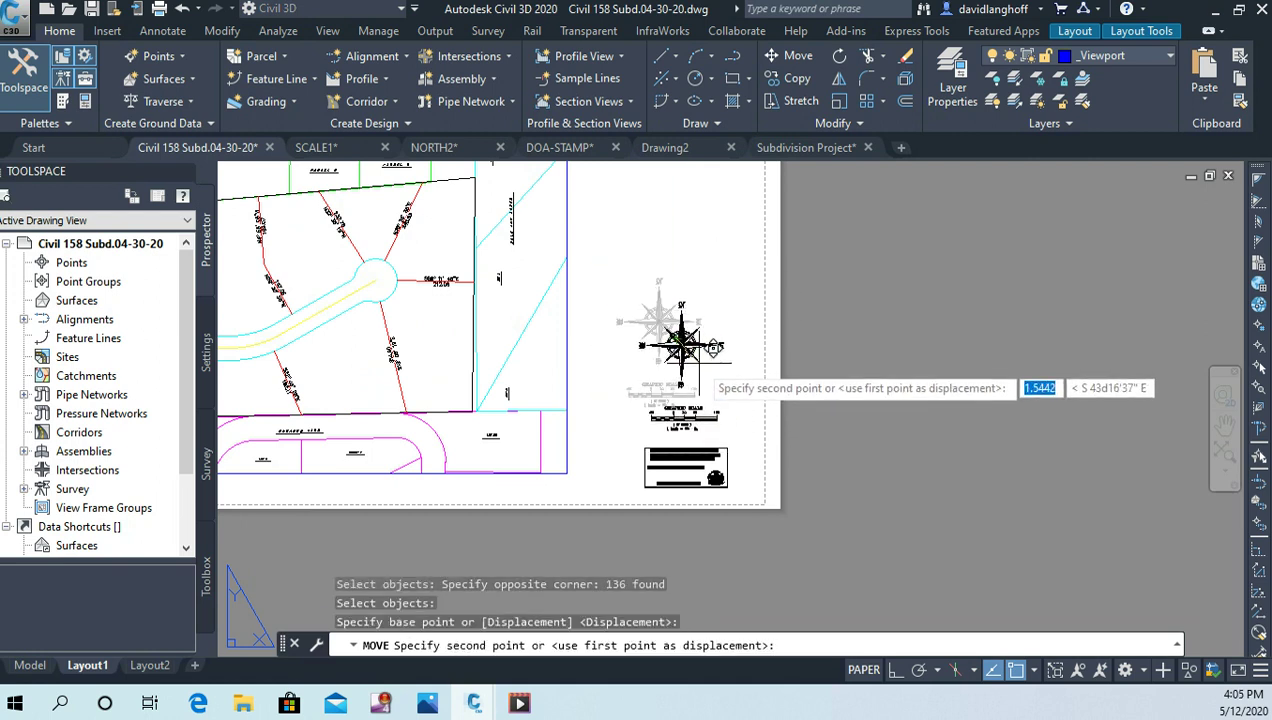
left_click(681, 342)
scroll(758, 355, "down", 4)
middle_click_drag(758, 363, 948, 508)
scroll(782, 437, "up", 4)
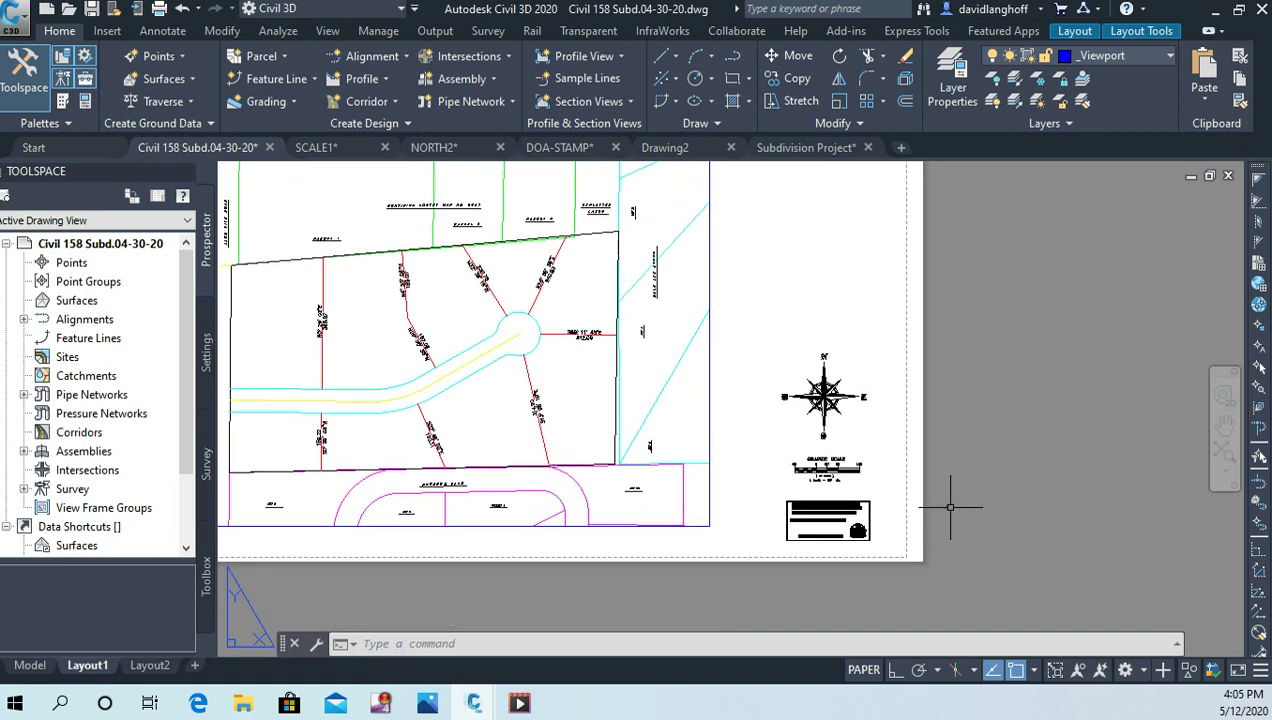